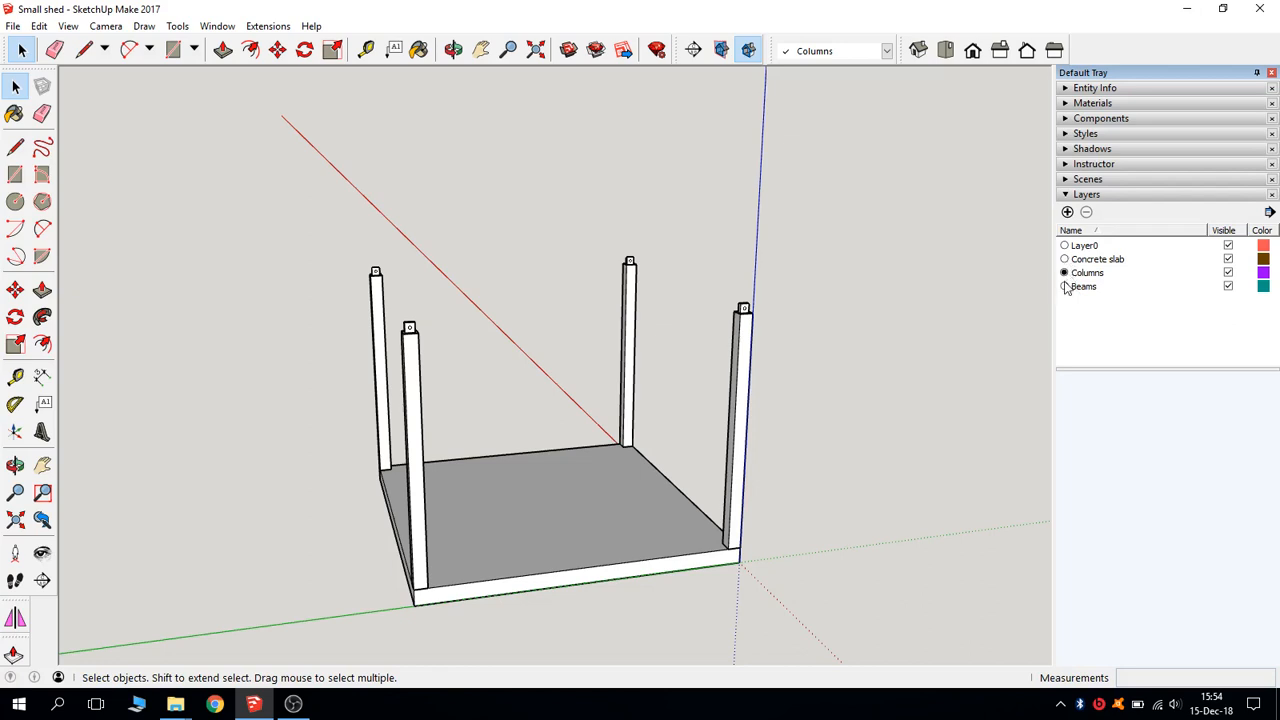
- Make Beams the active layer and draw a 12 x 16 cm rectangle on the ground, starting on the red axis beside the slab
click(1065, 287)
middle_drag(586, 300, 430, 398)
middle_drag(321, 401, 473, 326)
scroll(586, 391, up, 3)
click(15, 174)
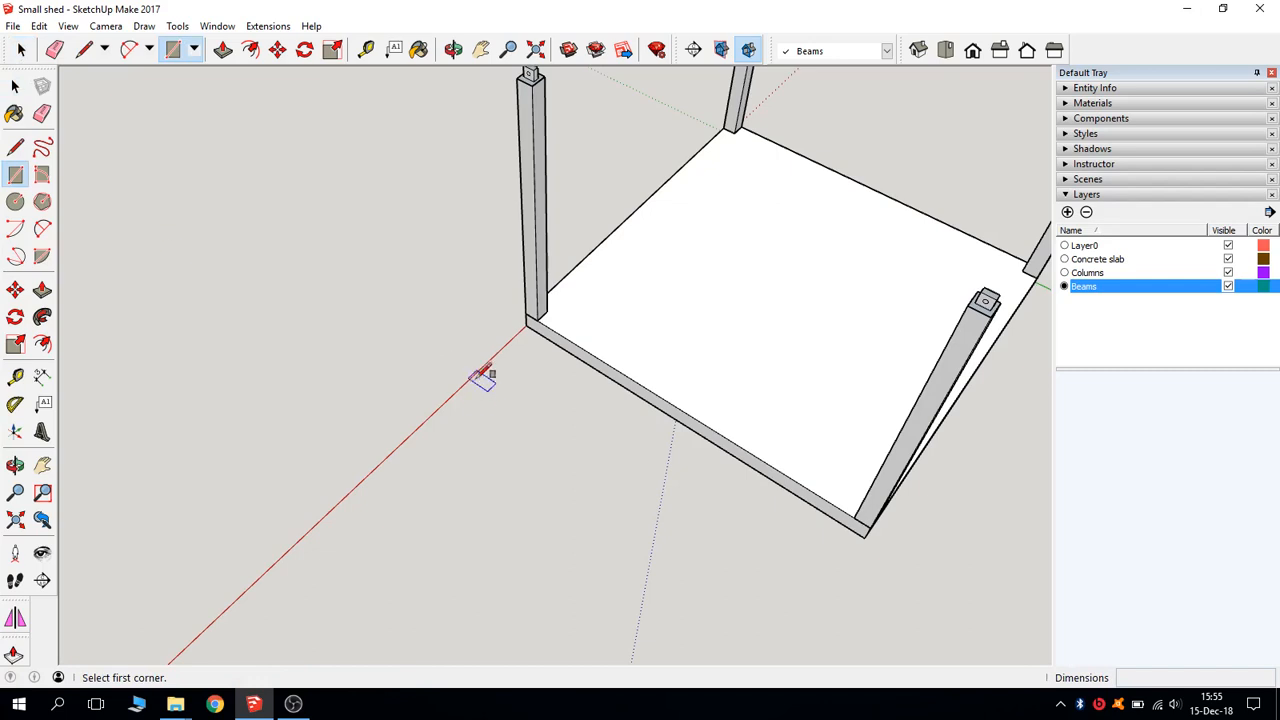
mouse_move(503, 394)
middle_down()
mouse_move(722, 245)
mouse_move(500, 384)
middle_up()
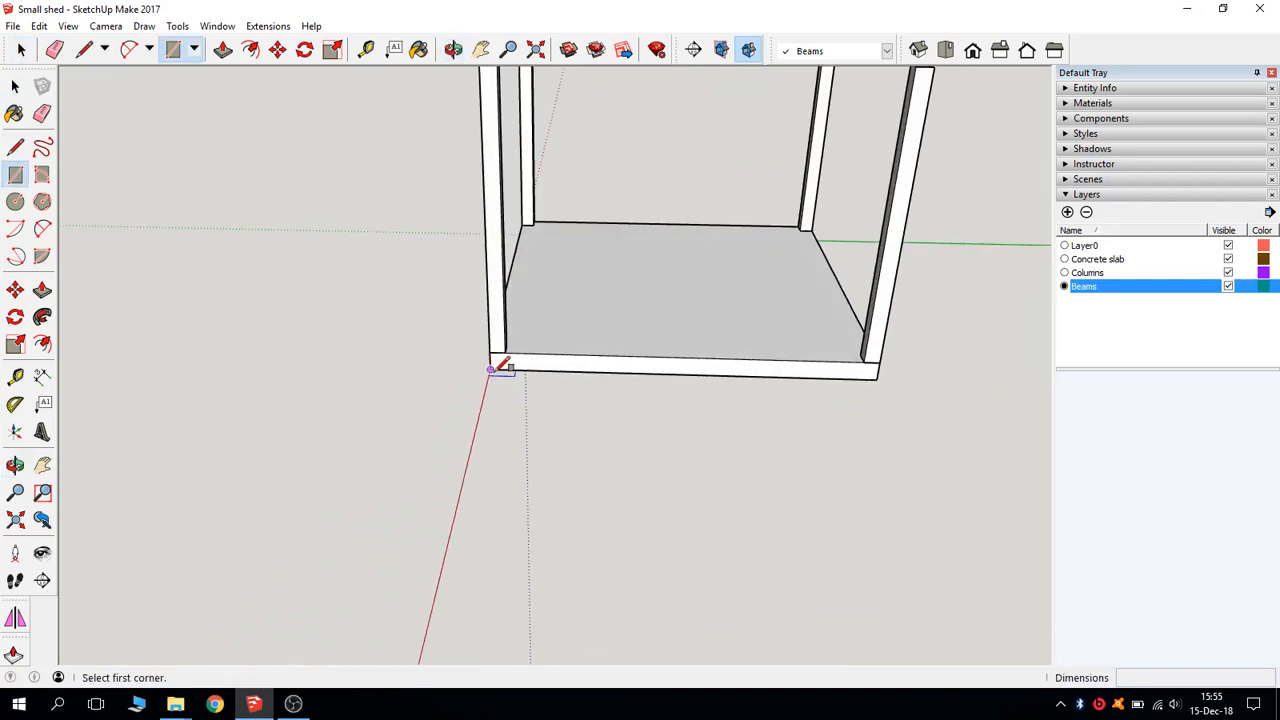
click(476, 430)
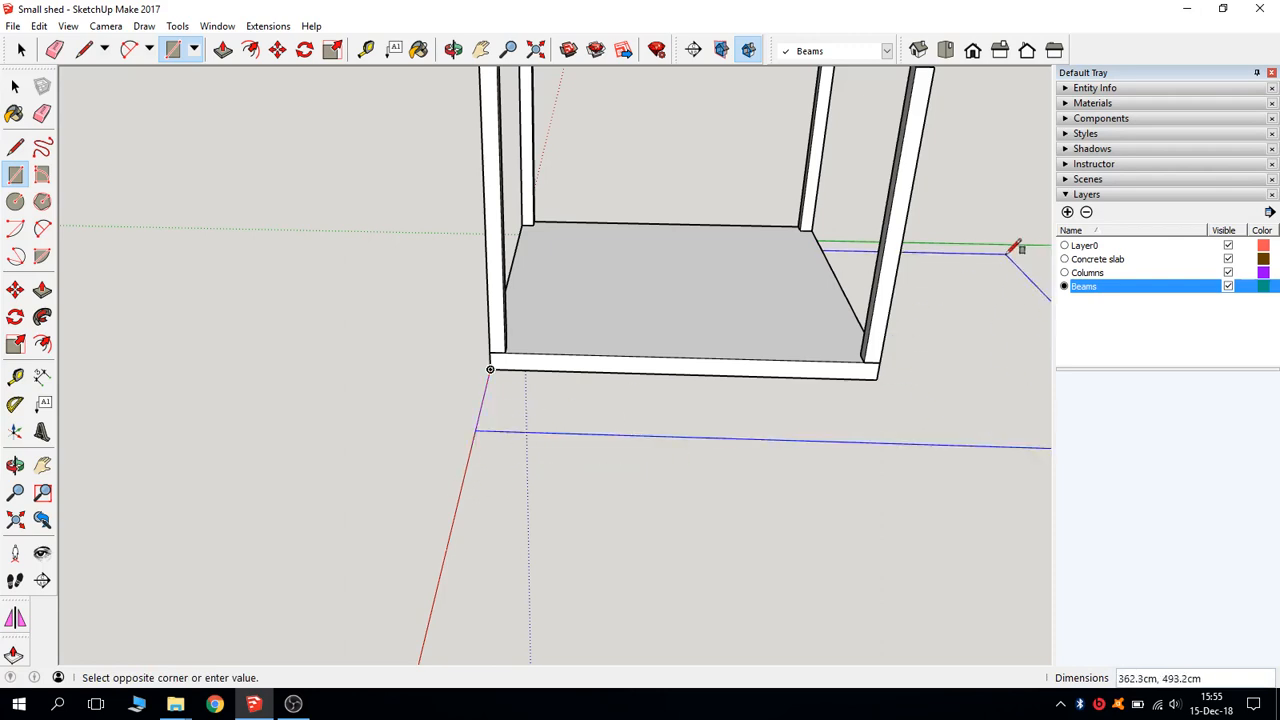
scroll(548, 405, up, 3)
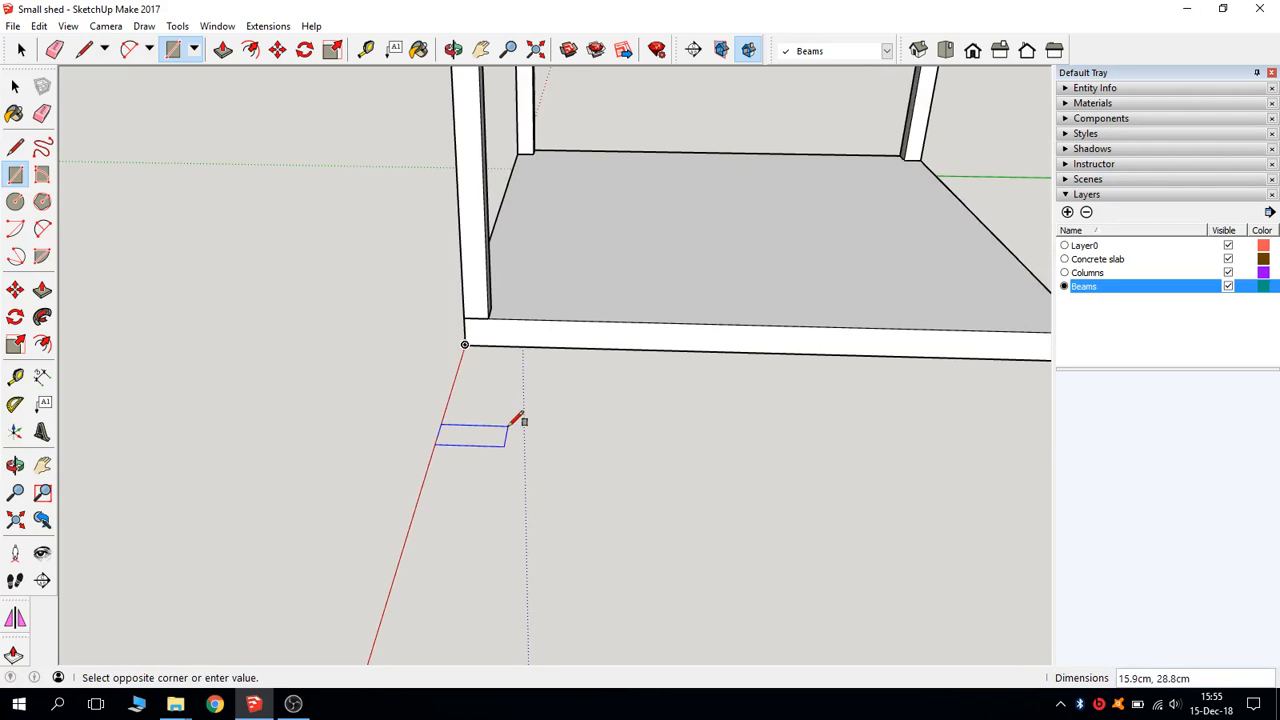
text(12,16)
key(Return)
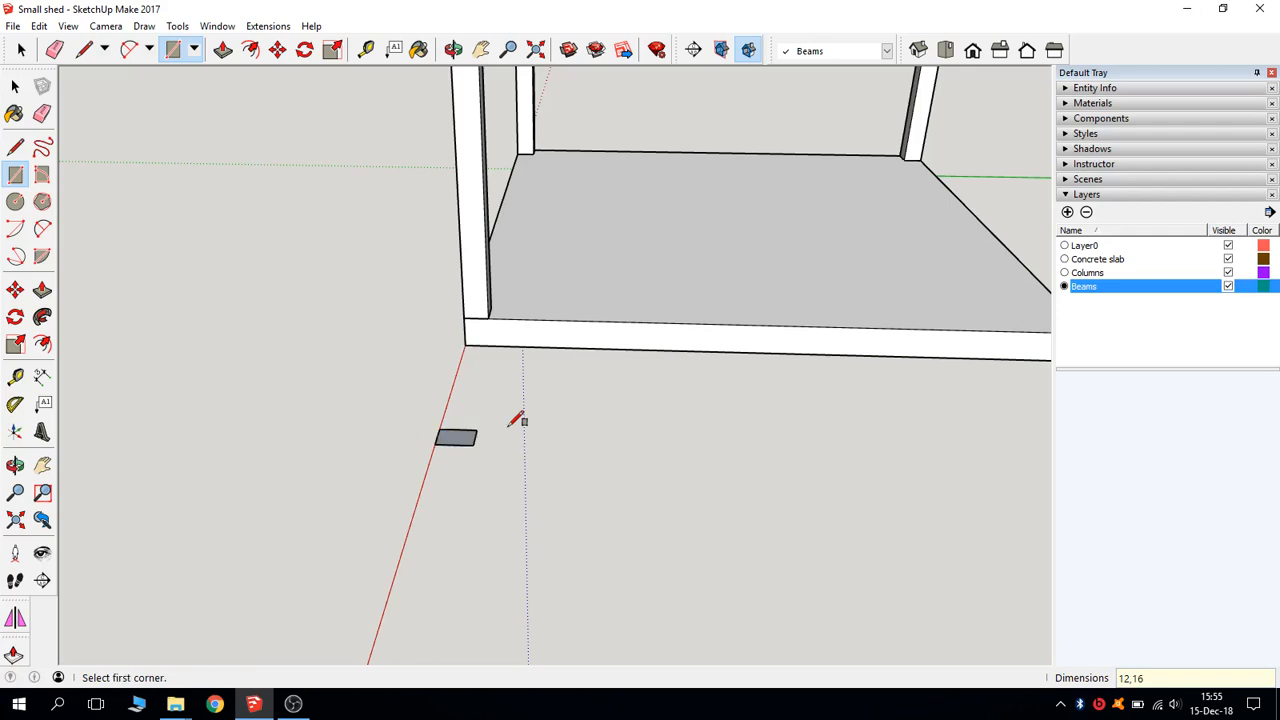
- Rotate the rectangle 90 degrees about the red axis so that it stands upright on the ground
key(space)
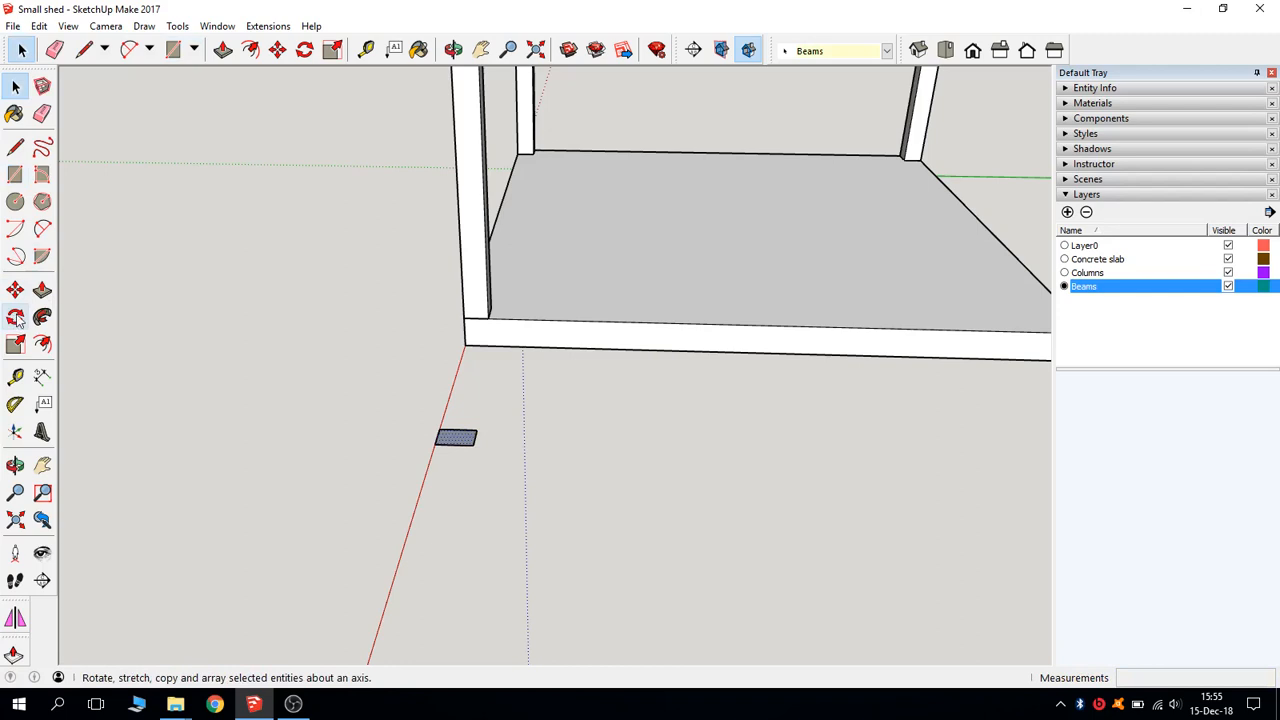
click(15, 318)
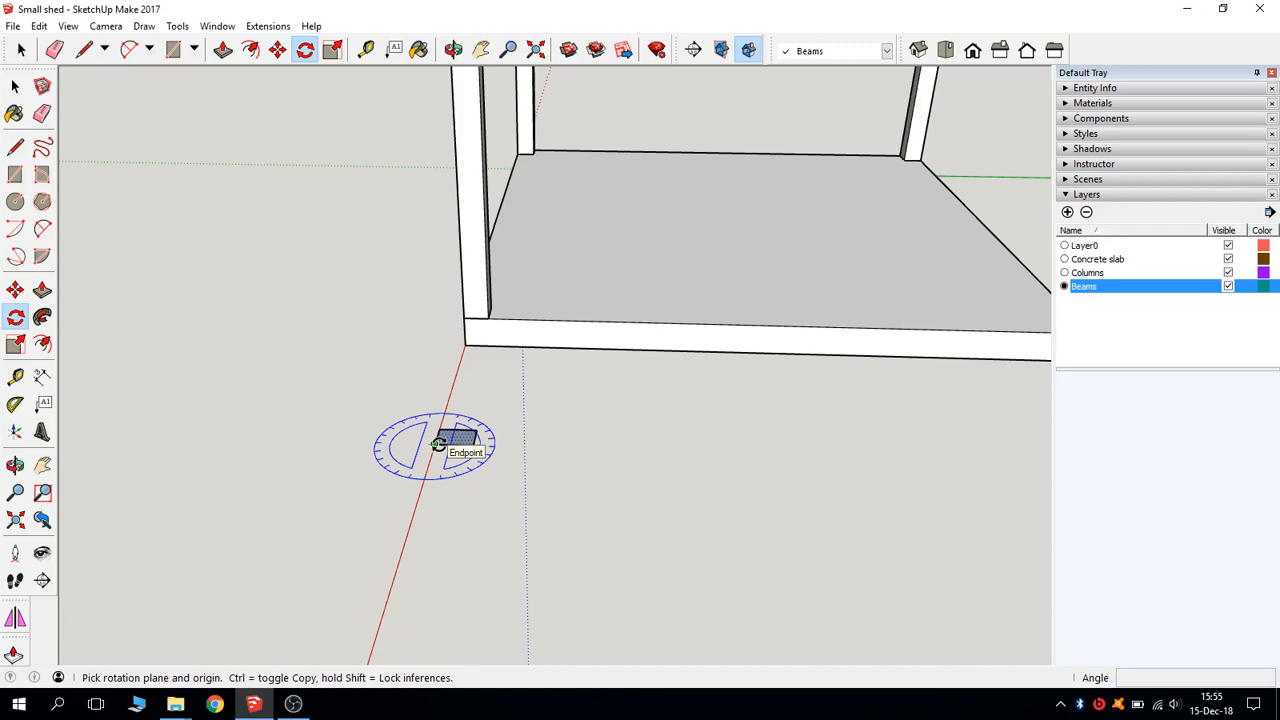
key(Right)
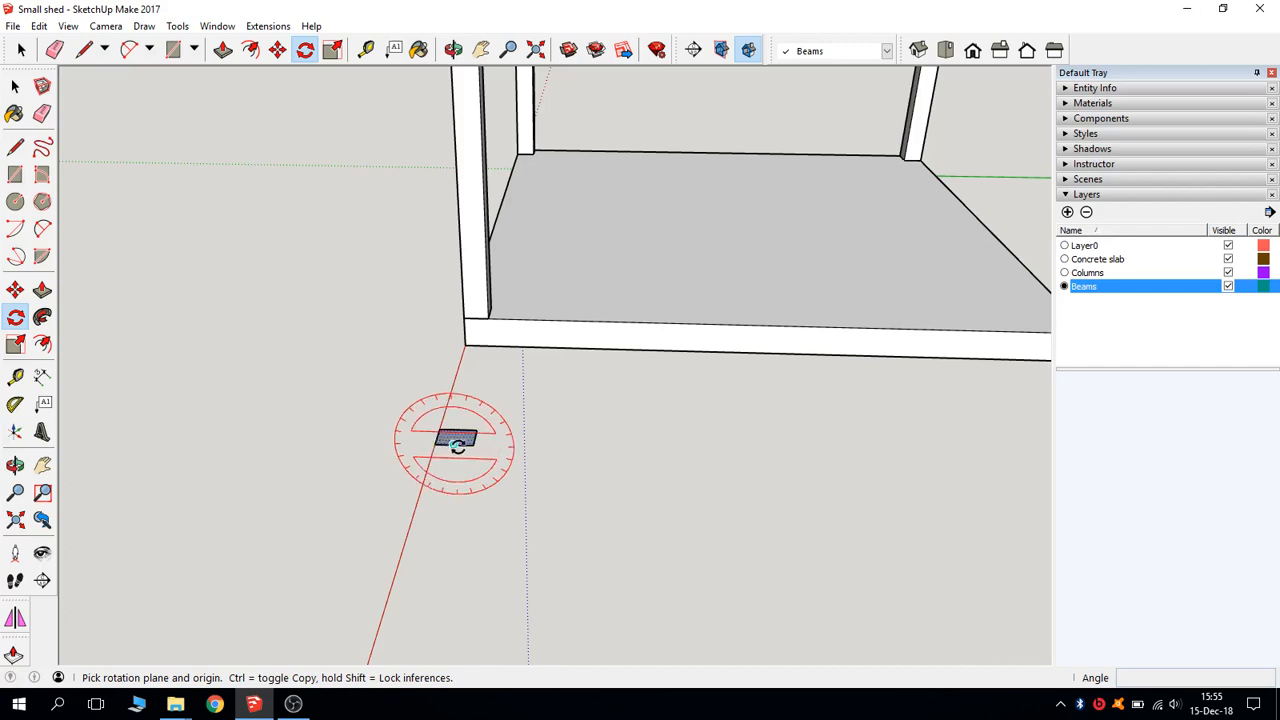
click(436, 444)
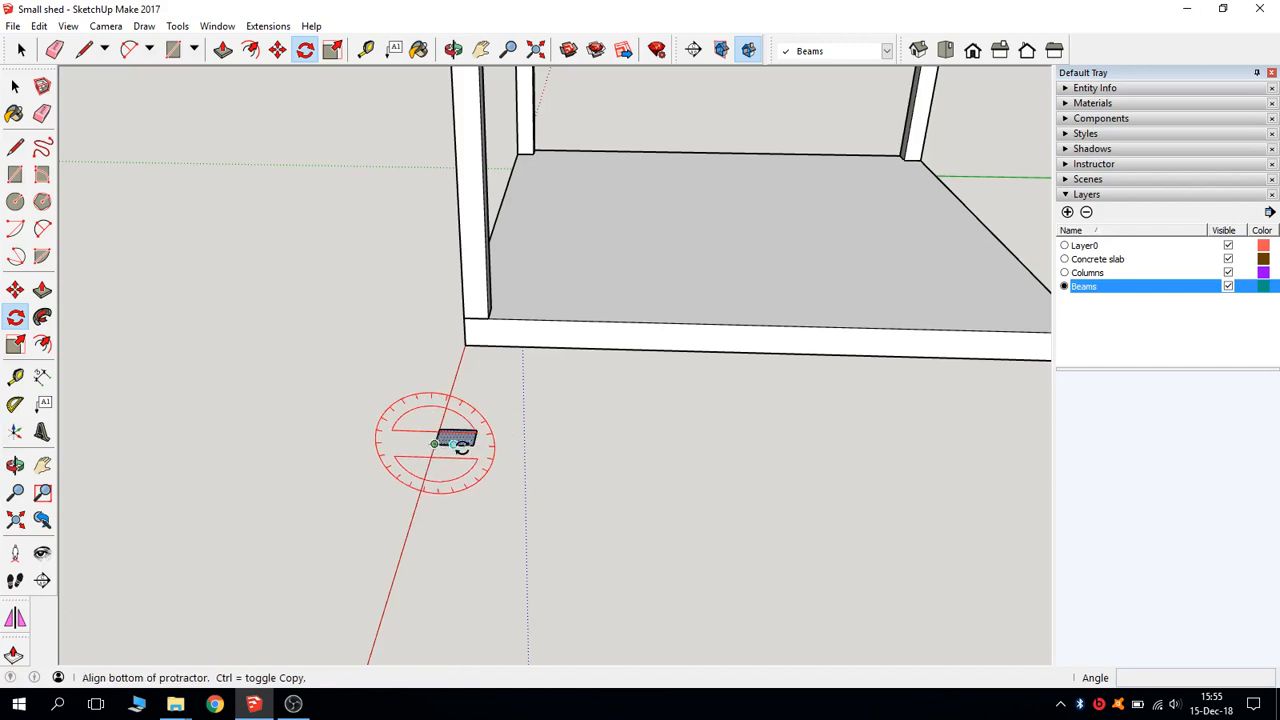
click(476, 447)
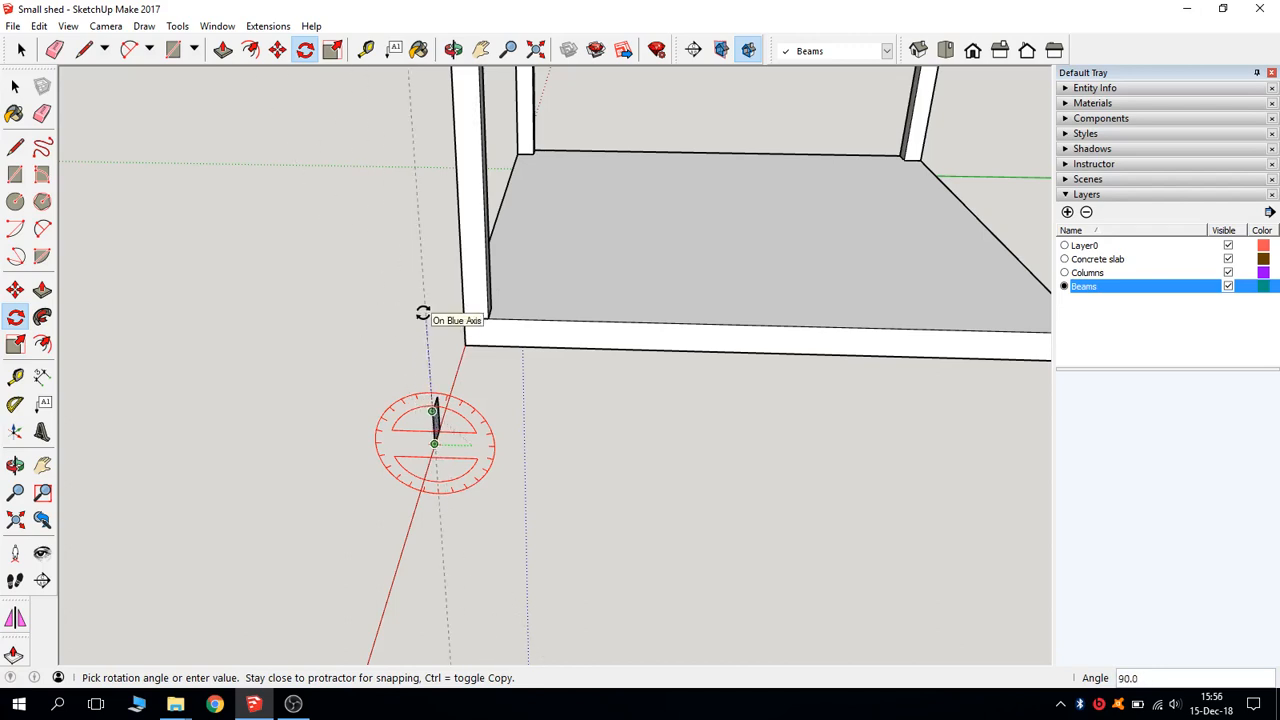
click(422, 313)
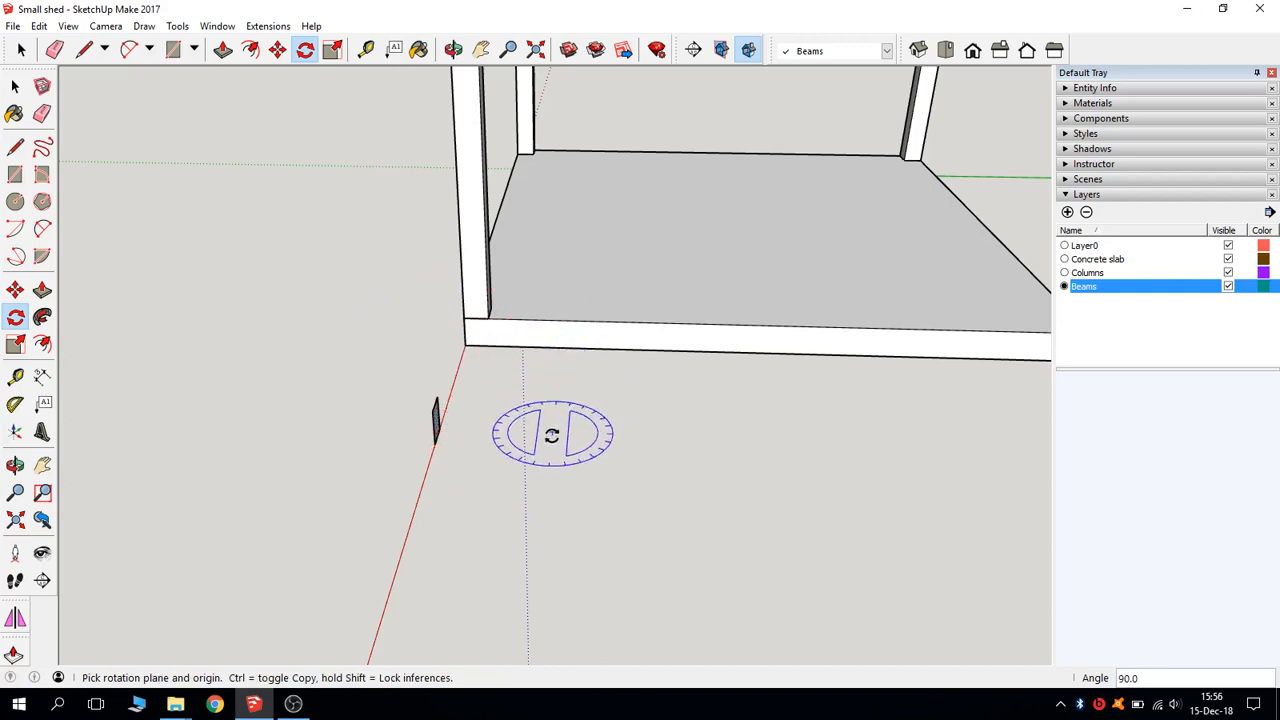
- Extrude the upright rectangle 300 cm into a beam, up to the slab's far corner
middle_drag(555, 448, 146, 360)
key(space)
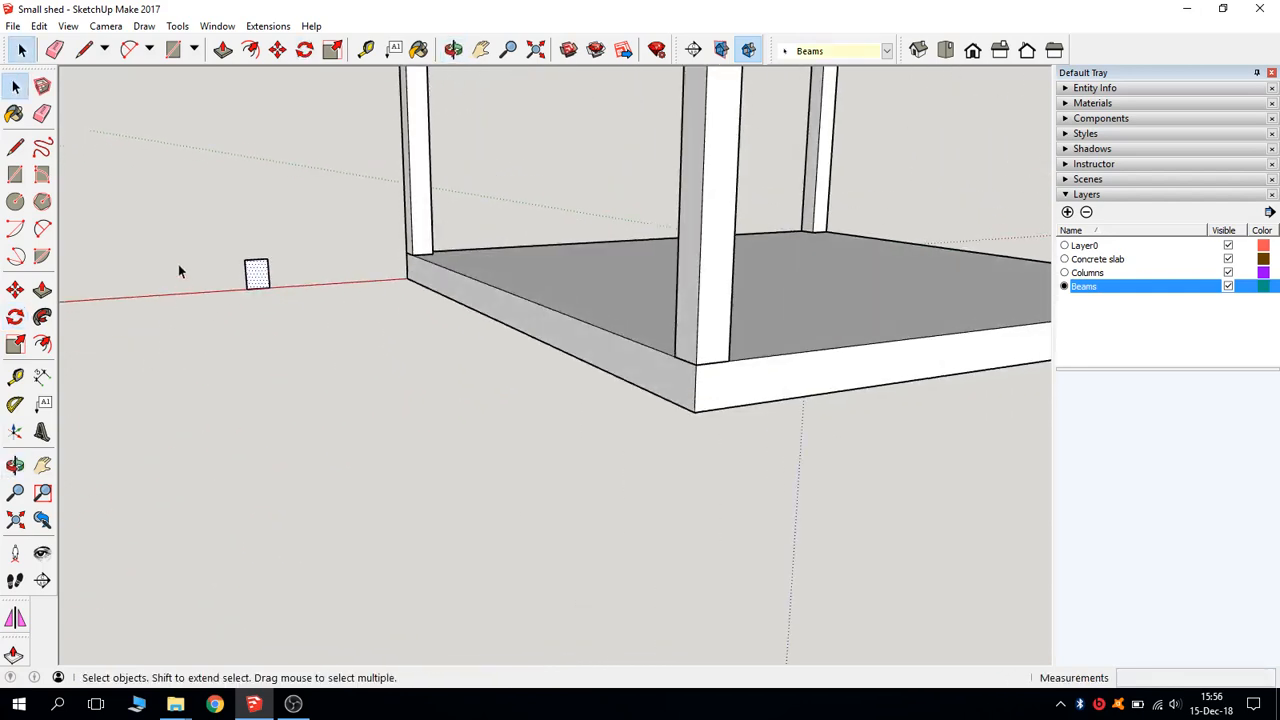
click(42, 292)
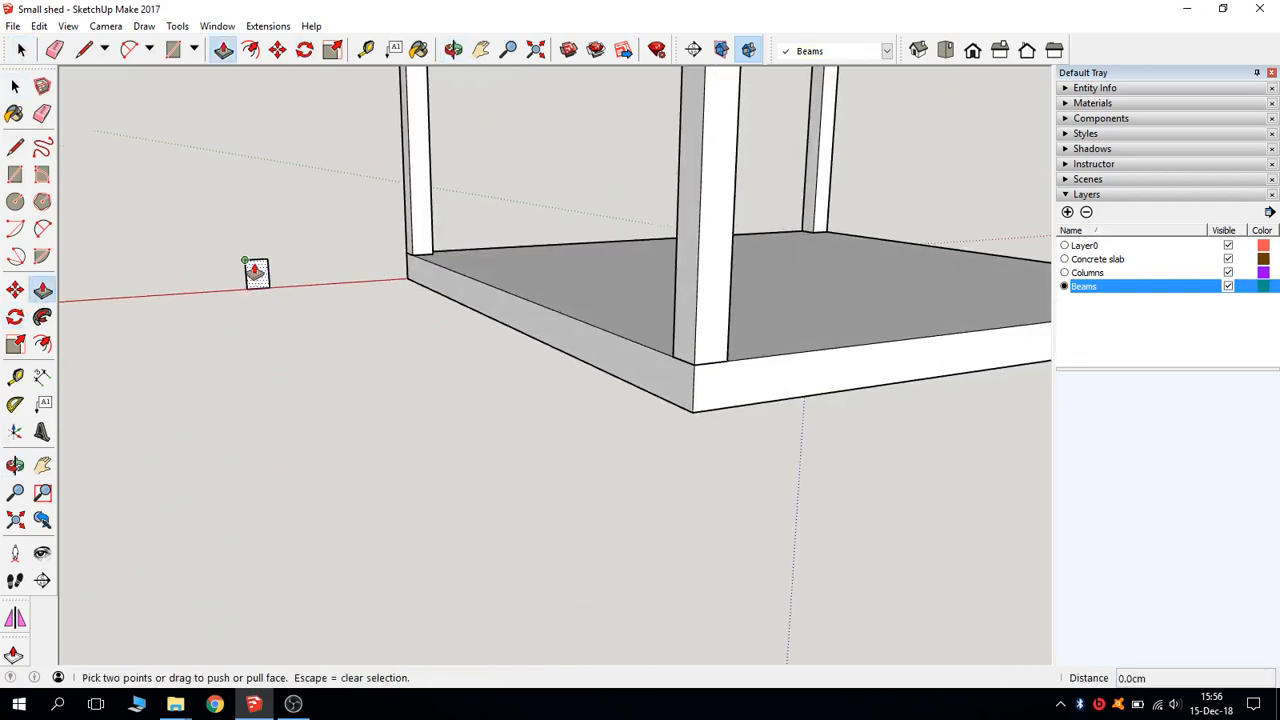
click(255, 273)
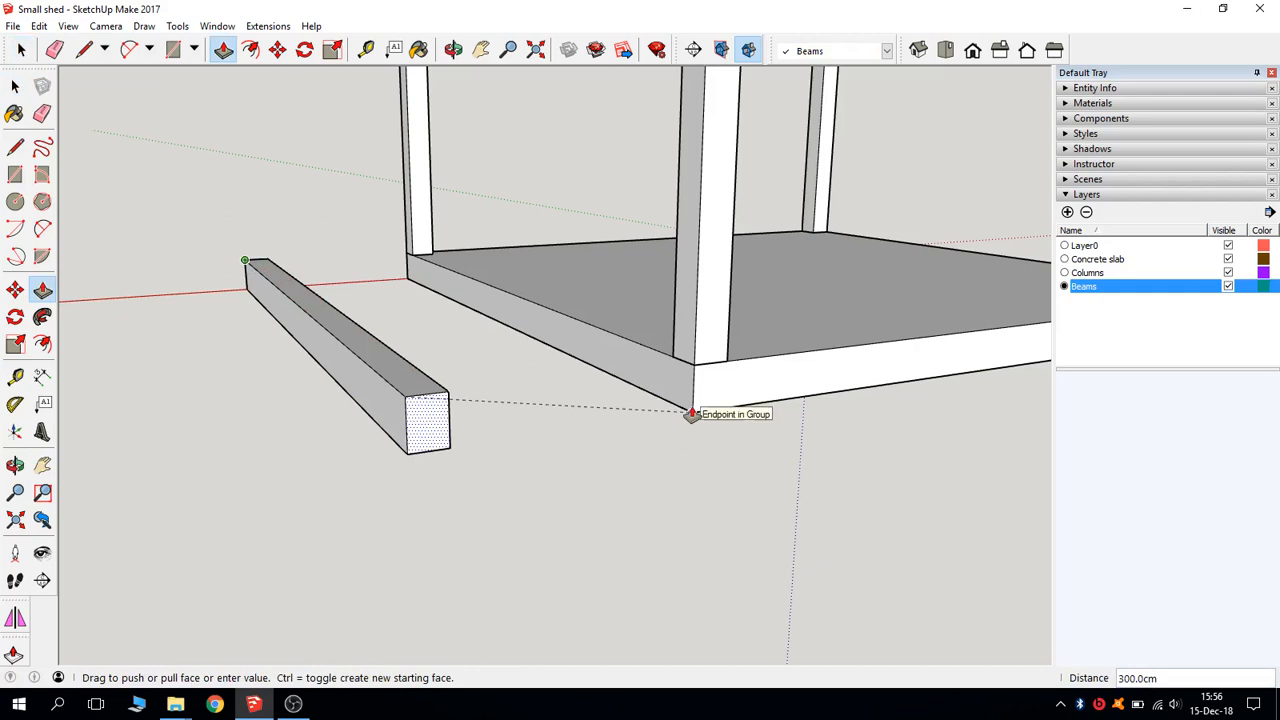
click(692, 416)
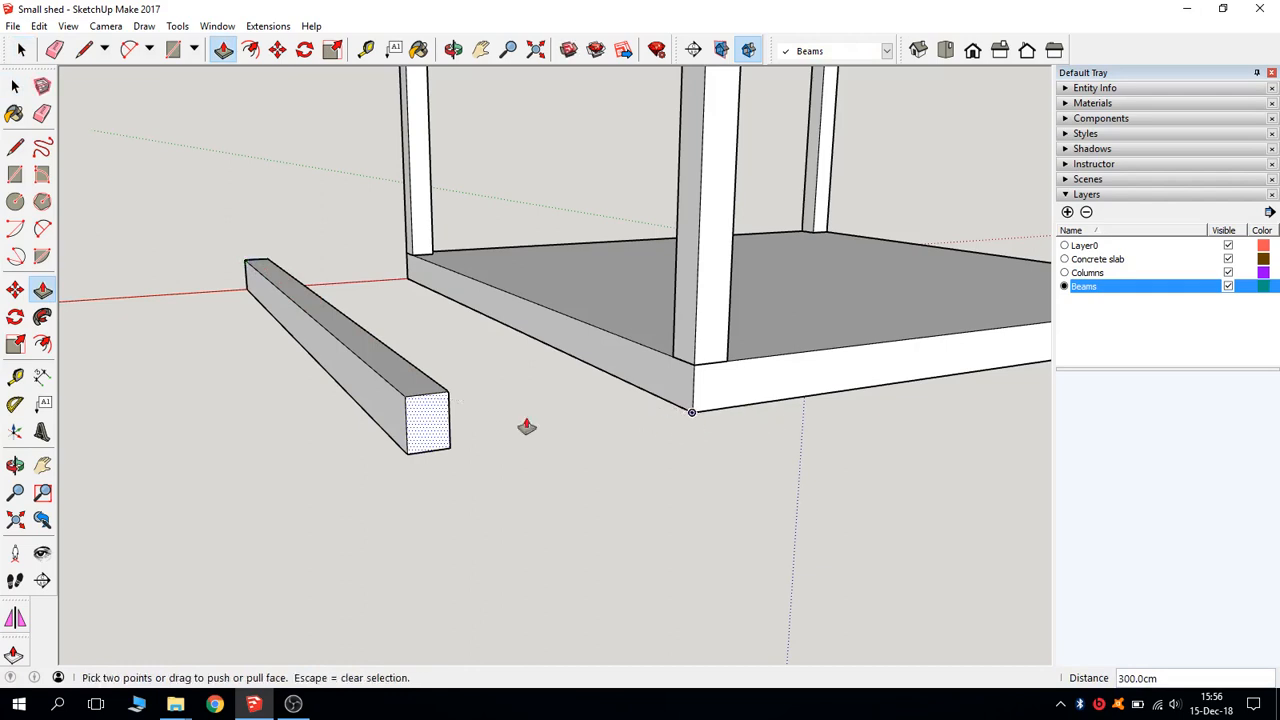
key(space)
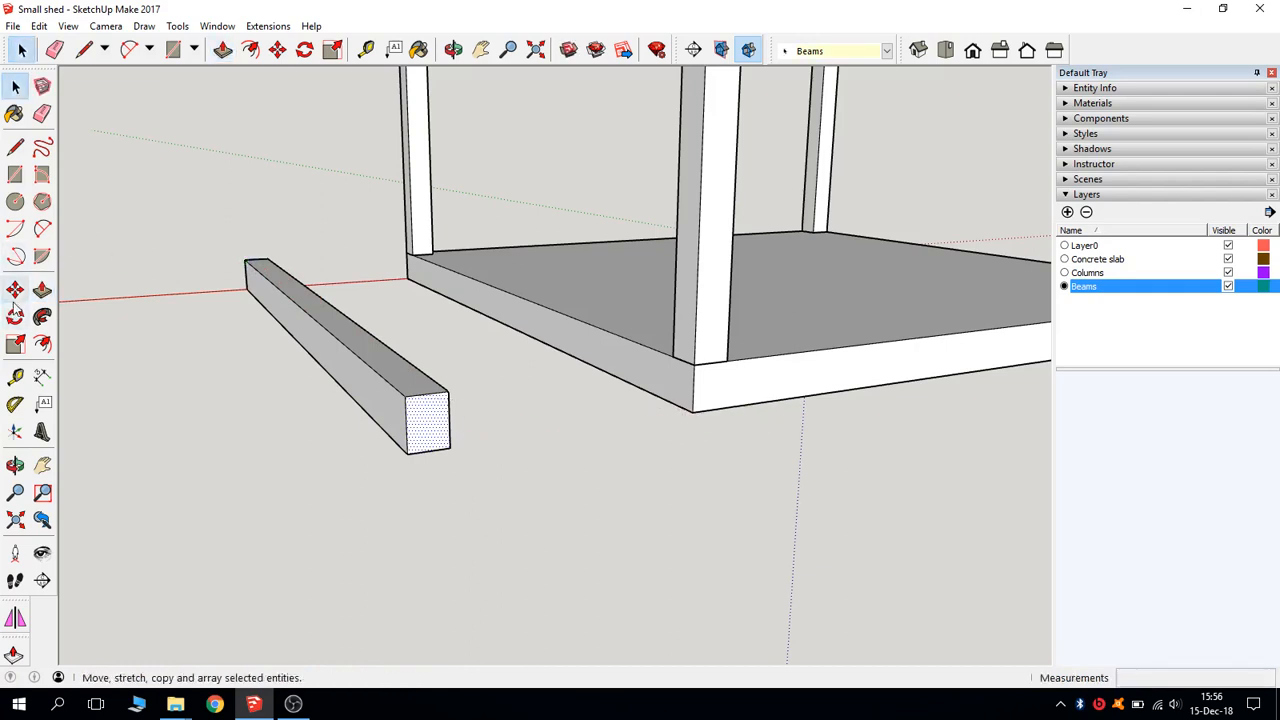
- Extend the beam's near end face outward by 40 cm beyond the slab's edge
click(41, 291)
click(434, 420)
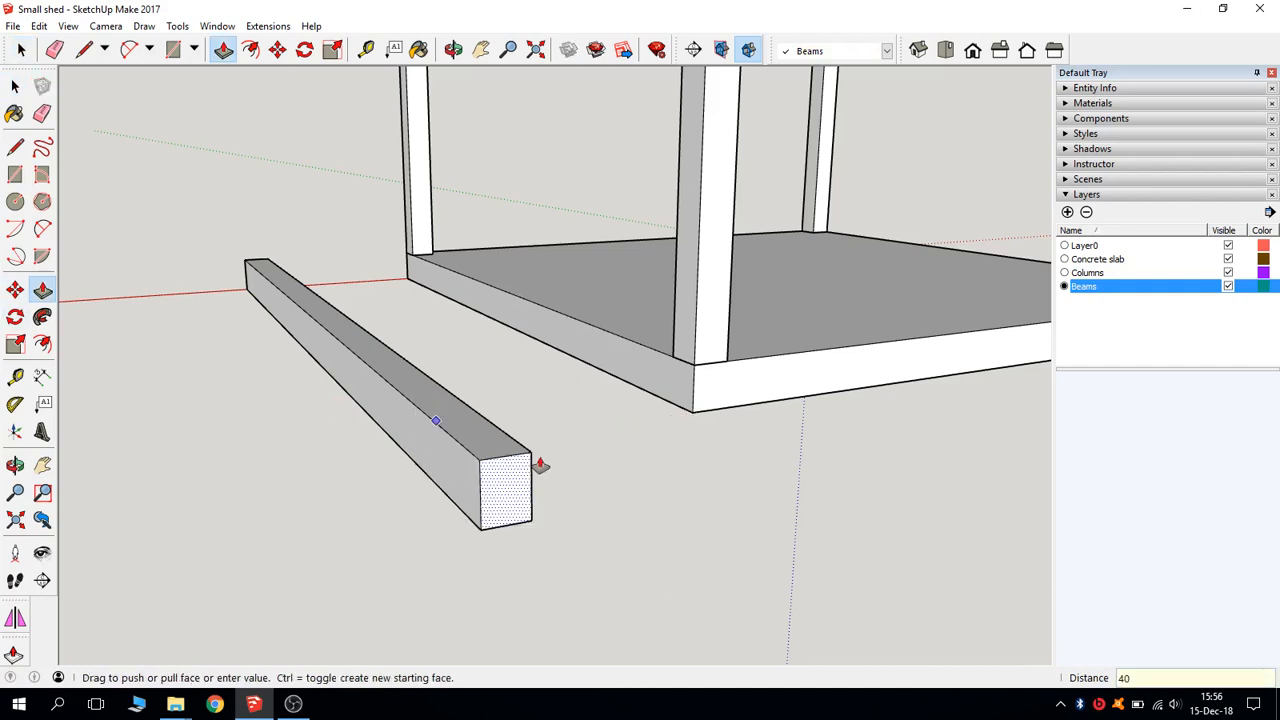
key(Return)
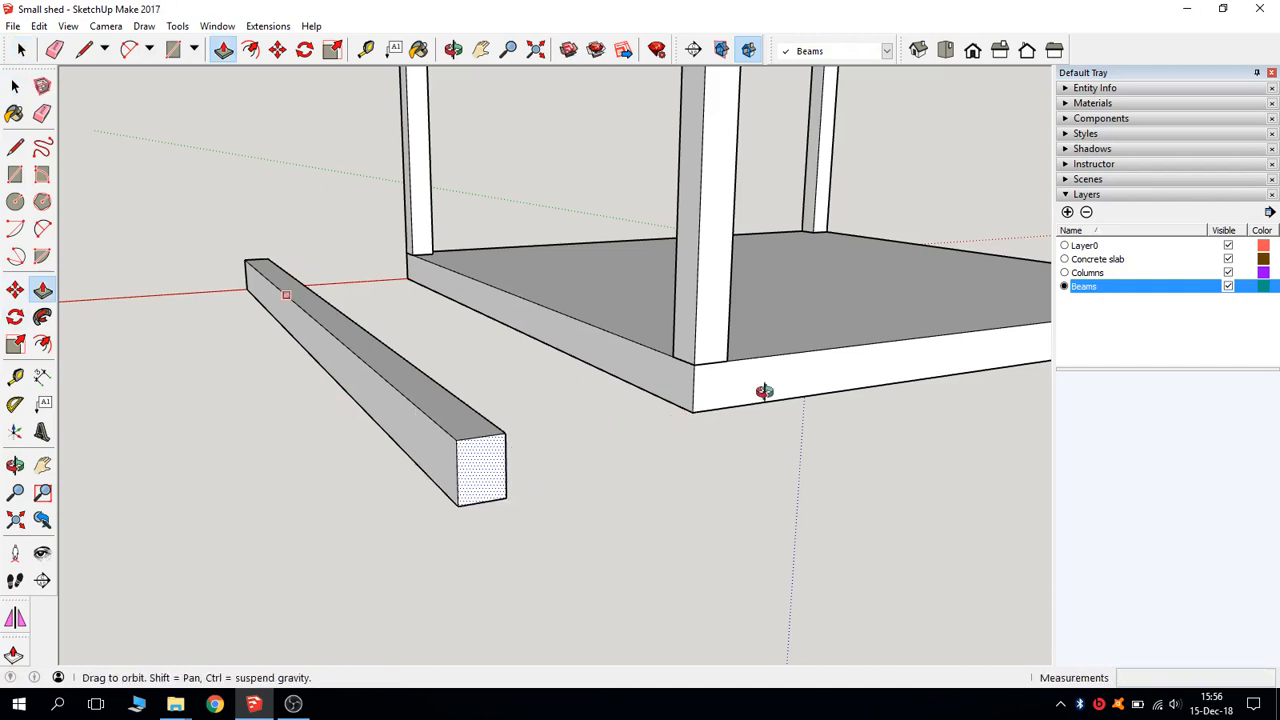
- Extend the beam's opposite end face, which stands on the red axis, outward by 40 cm
middle_drag(580, 374, 718, 500)
middle_drag(654, 546, 586, 471)
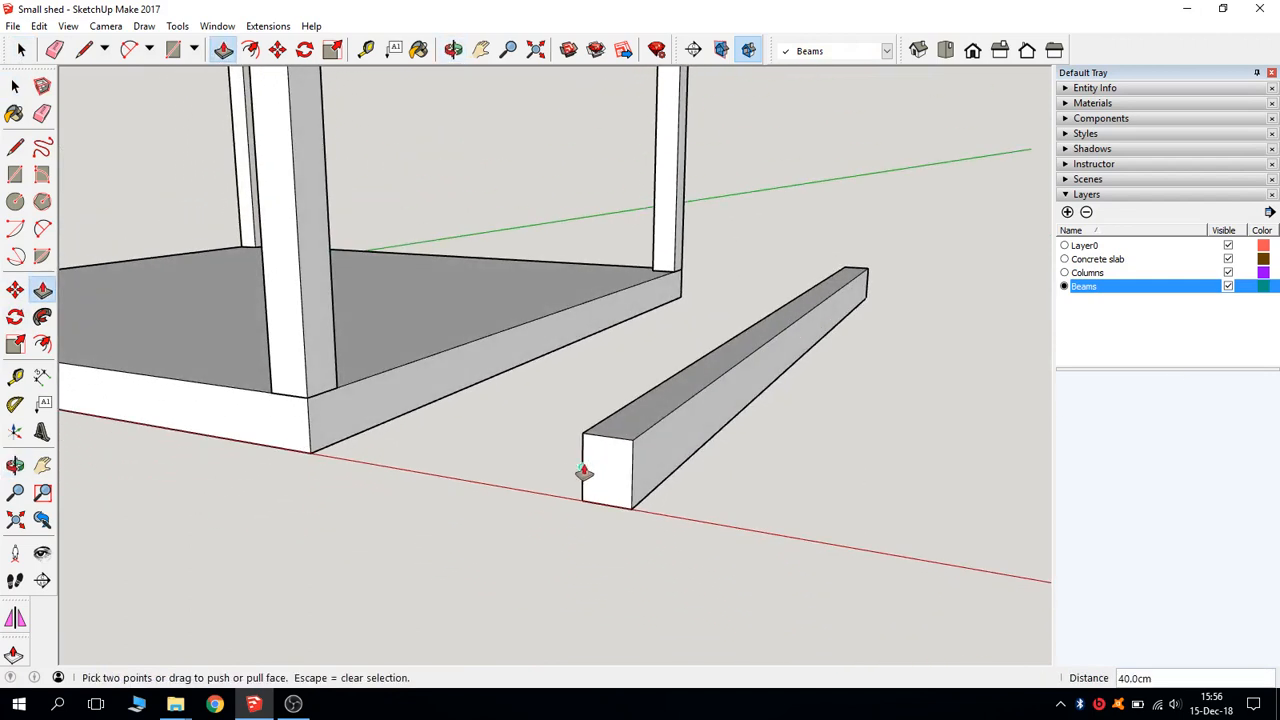
key(space)
click(603, 470)
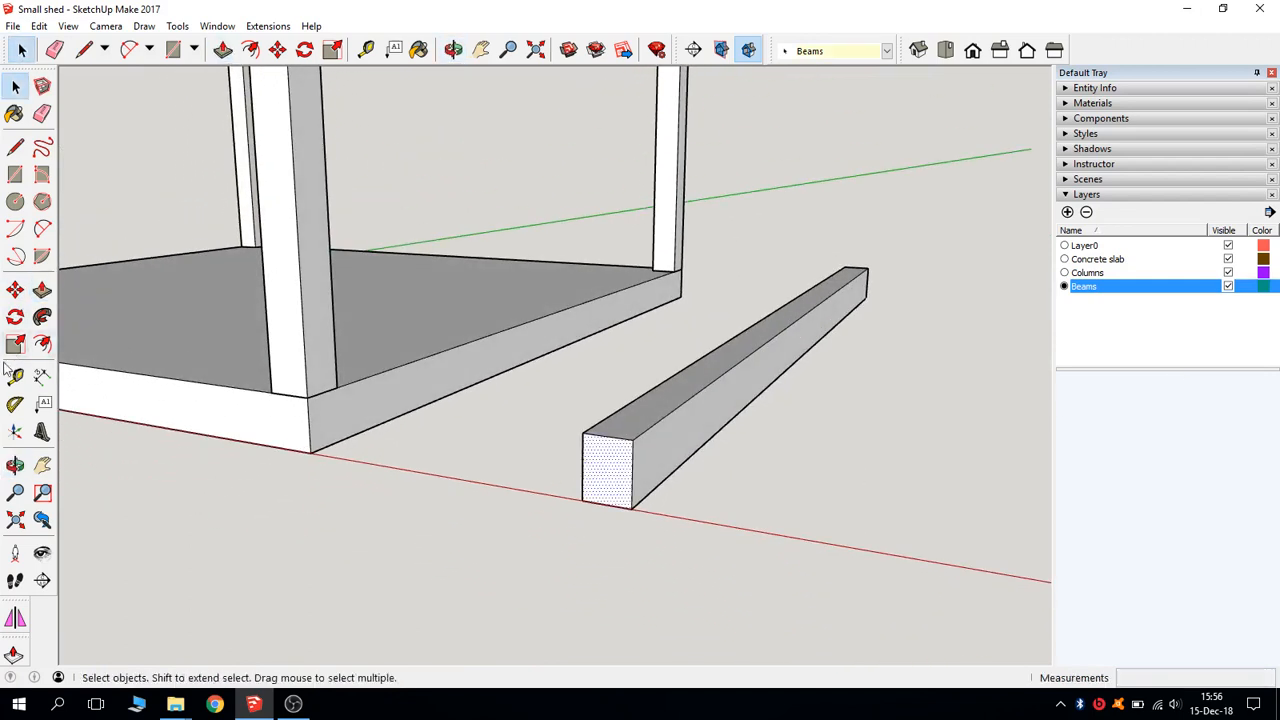
click(42, 290)
click(622, 481)
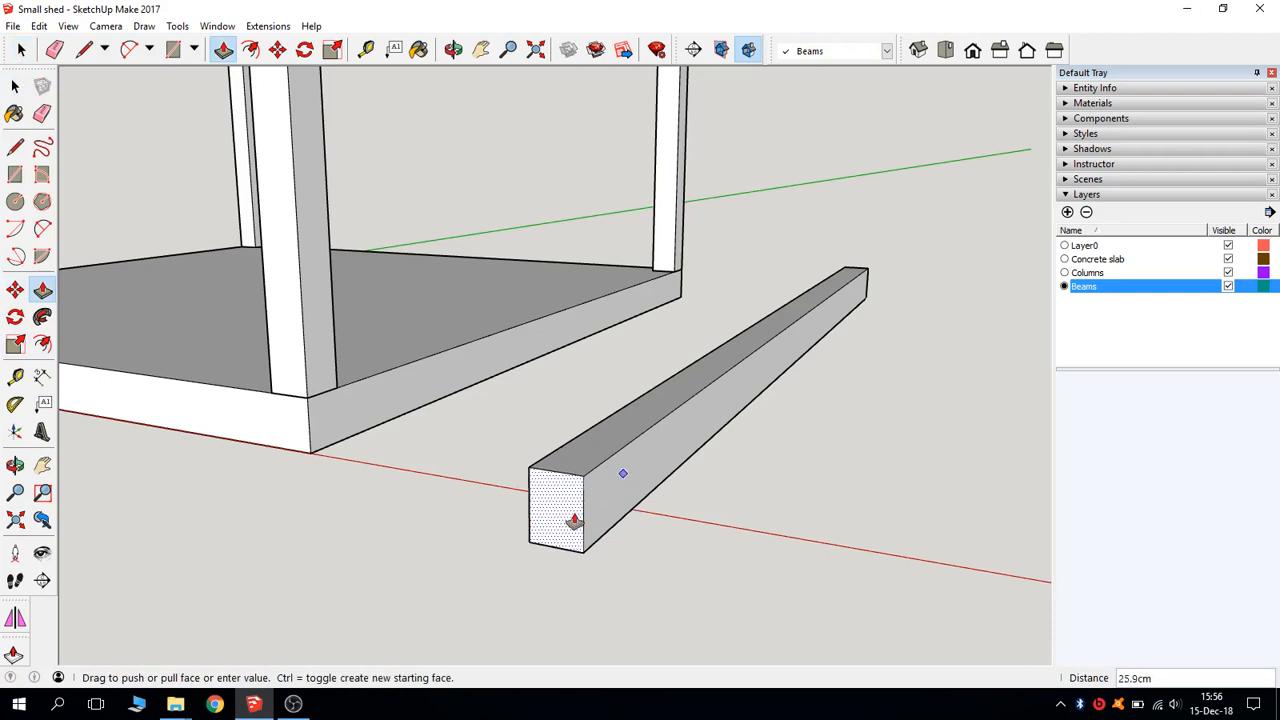
text(40)
key(Return)
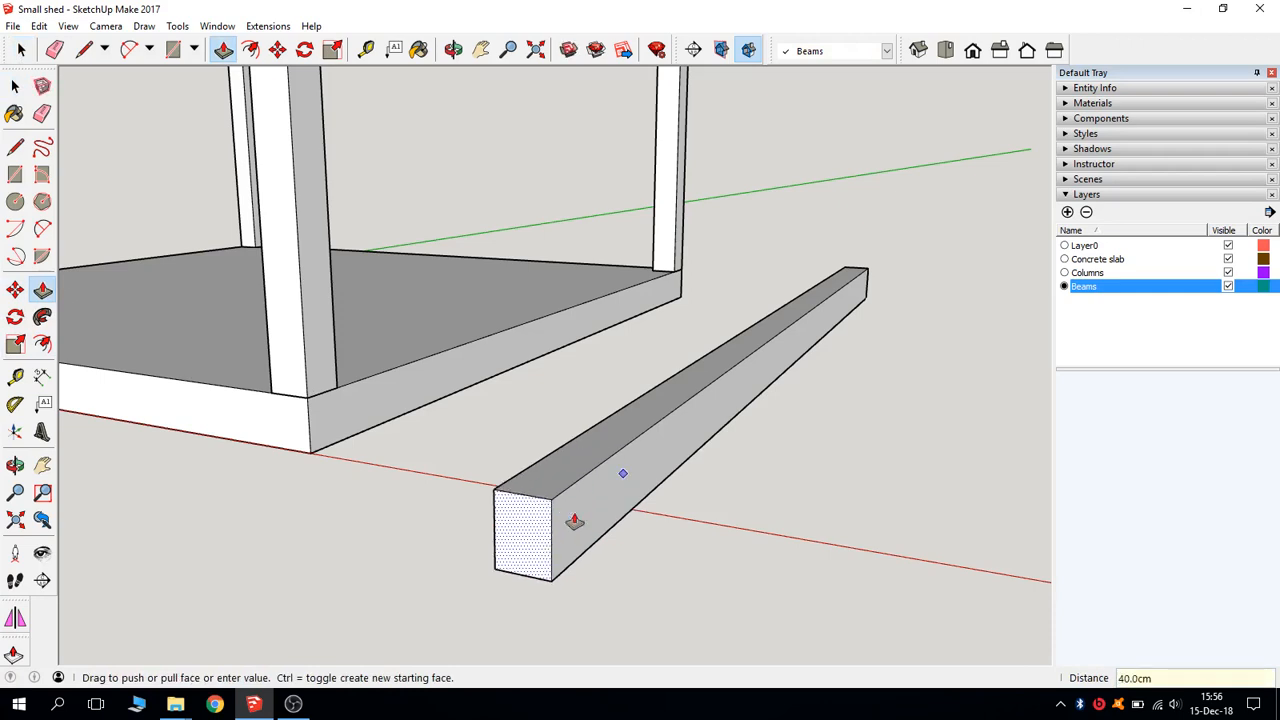
key(space)
click(671, 509)
- Turn the whole beam into a component named "Beam 12x16"
middle_drag(690, 486, 626, 400)
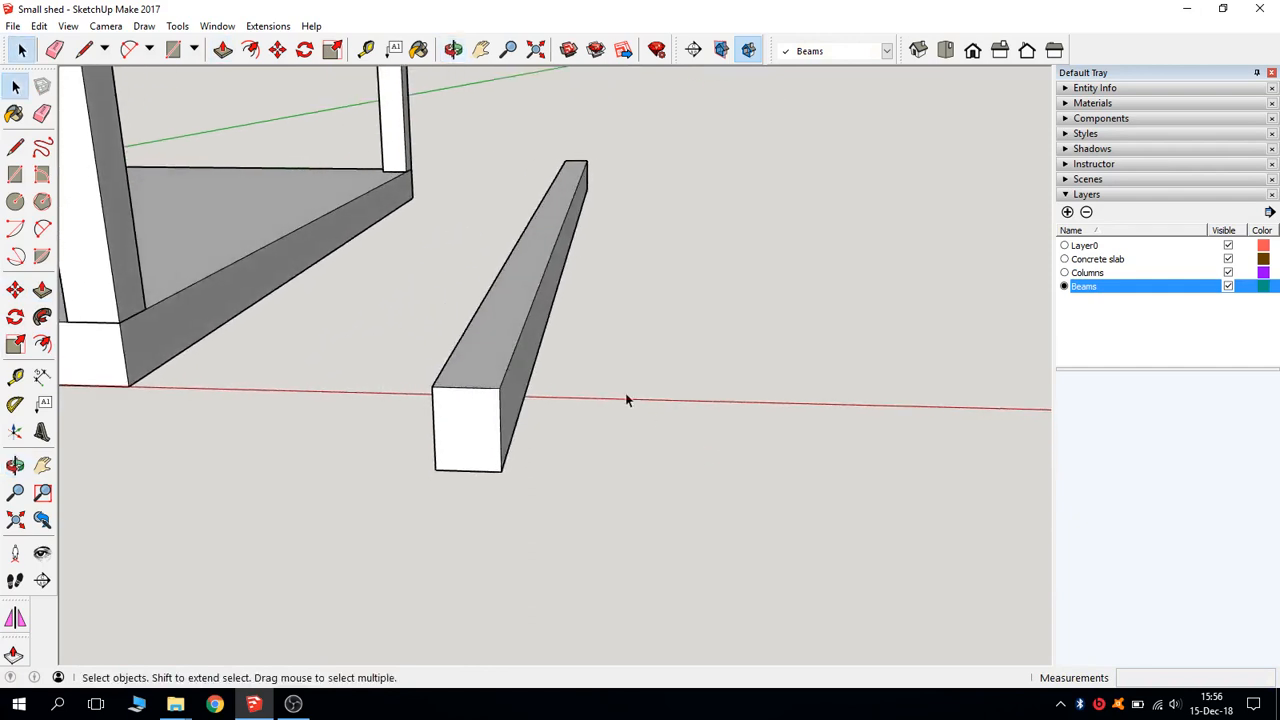
triple_click(512, 322)
right_click(512, 320)
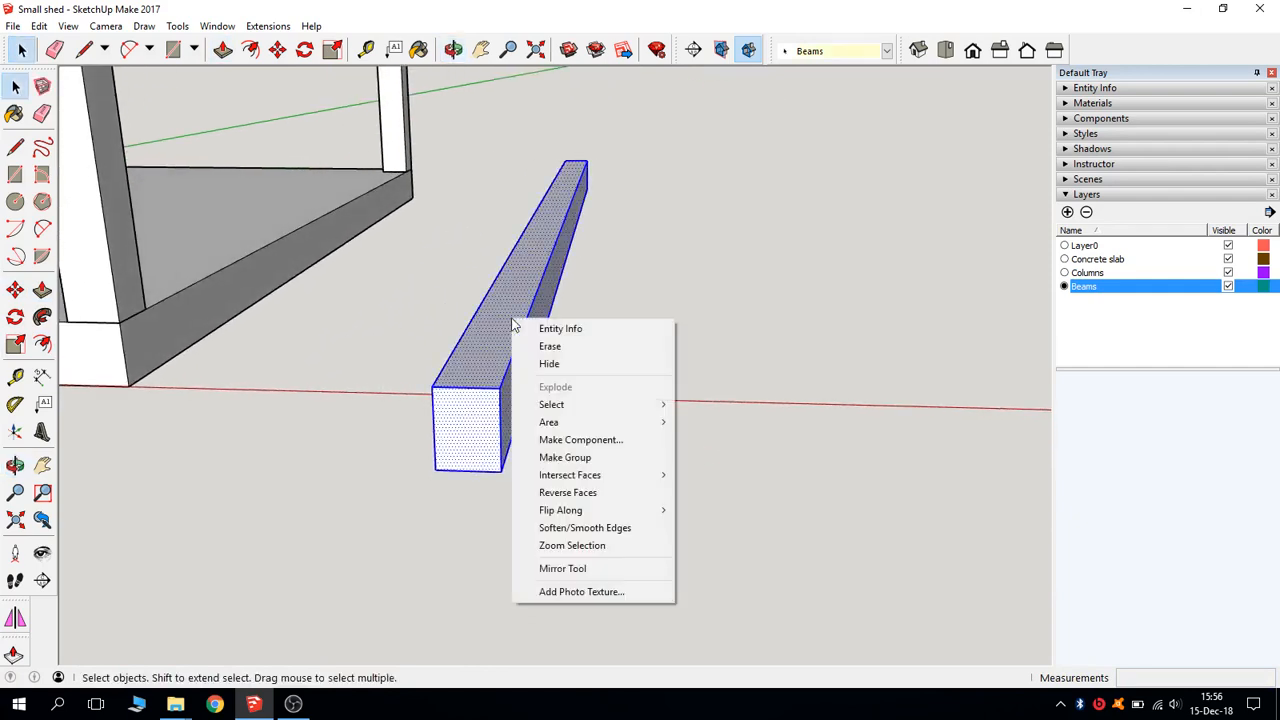
click(575, 440)
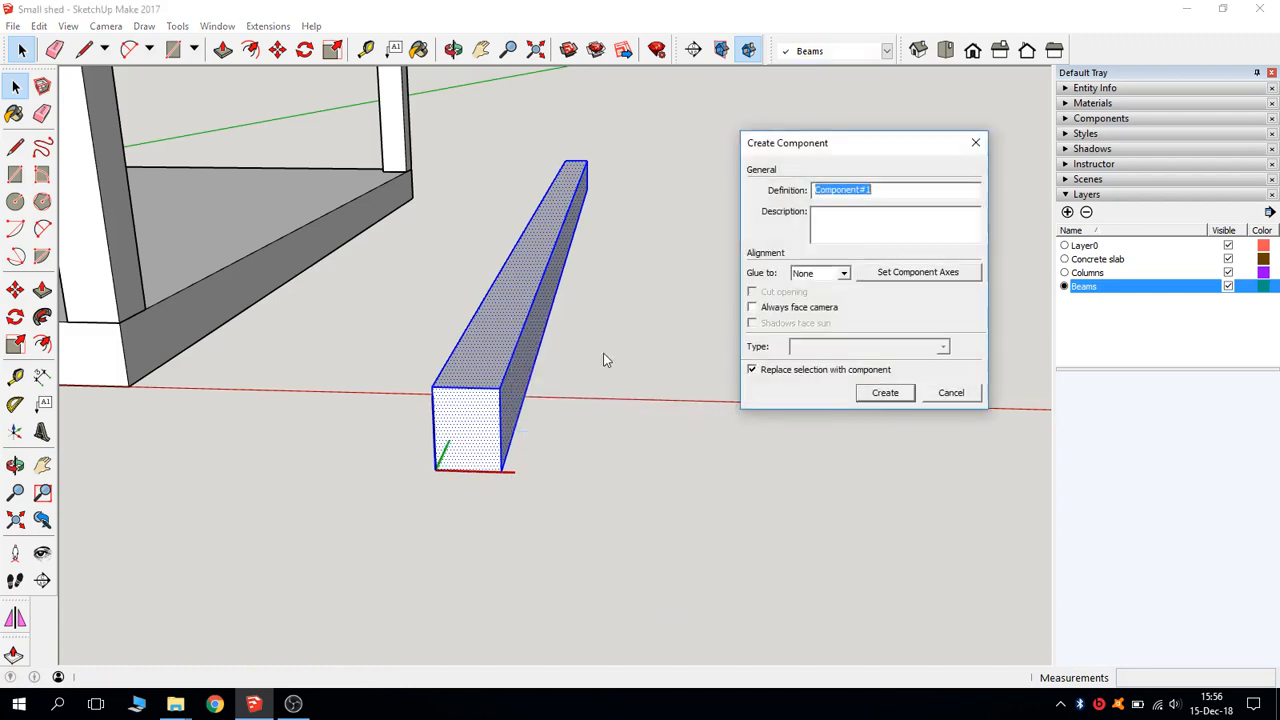
text(B)
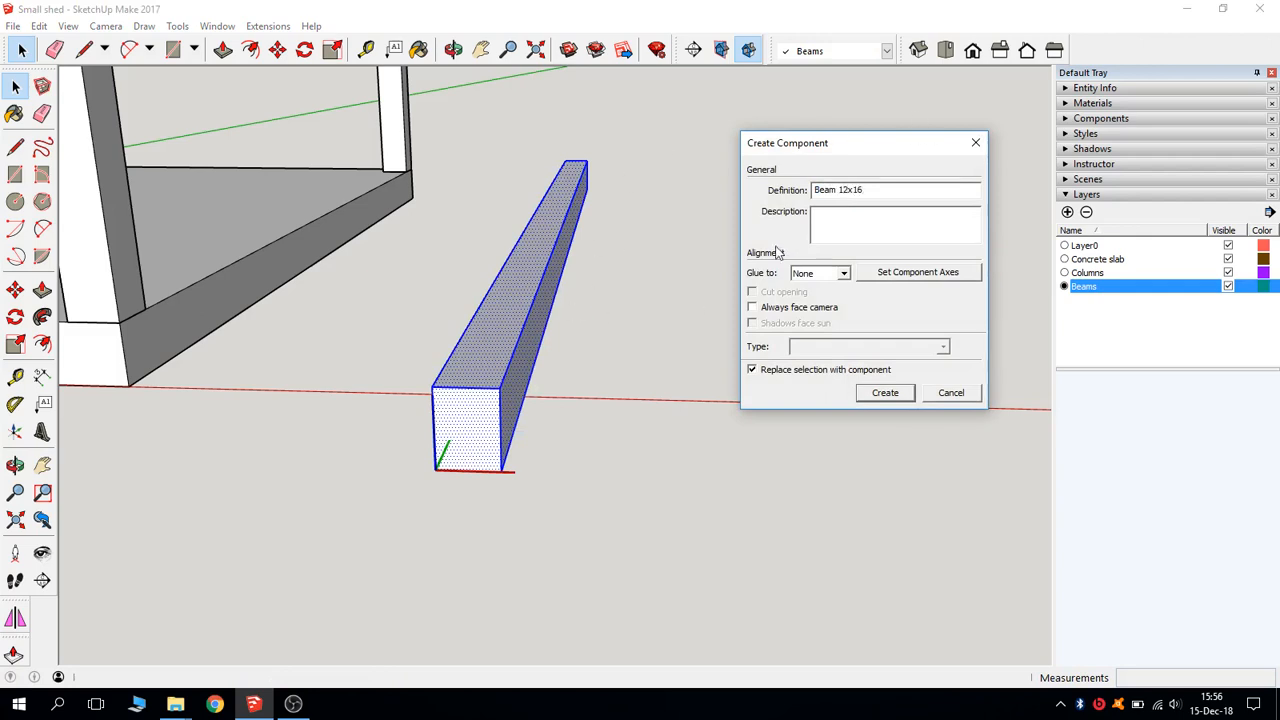
click(884, 393)
- Try the beam's position on top of the two columns by moving it from its lower end corner, and put it back on the ground
middle_drag(774, 323, 520, 274)
scroll(478, 346, down, 3)
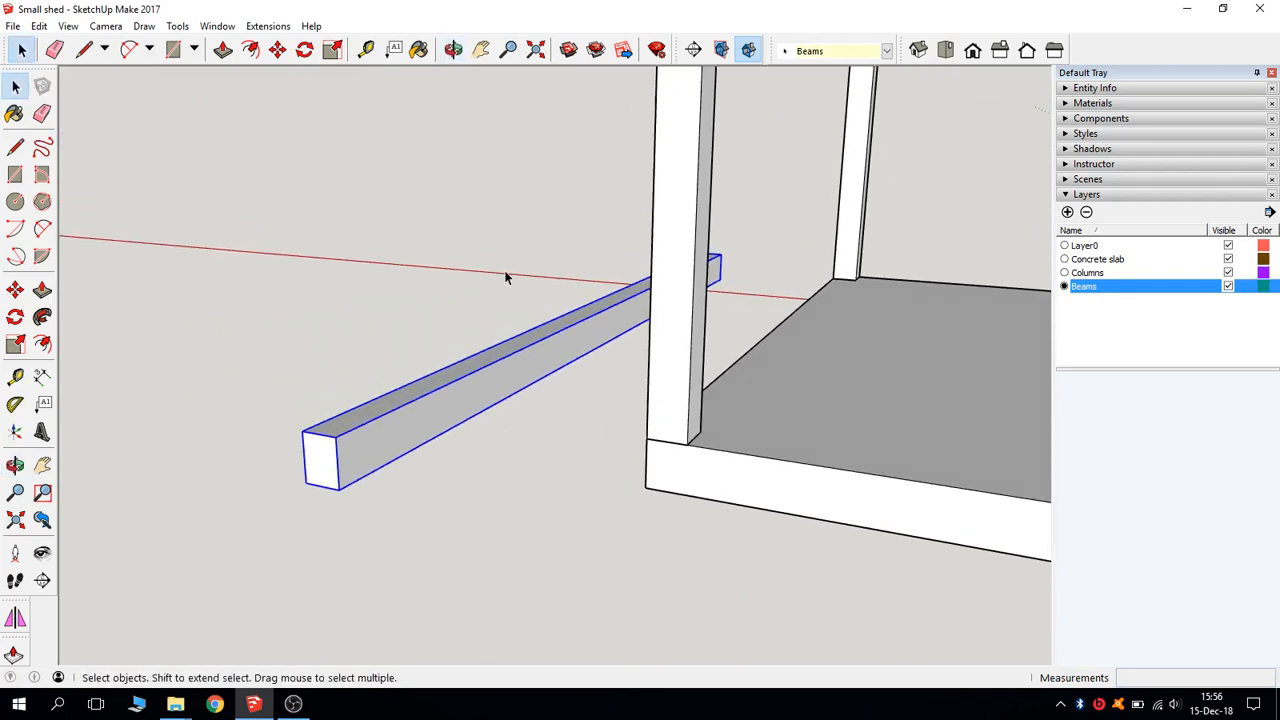
click(15, 290)
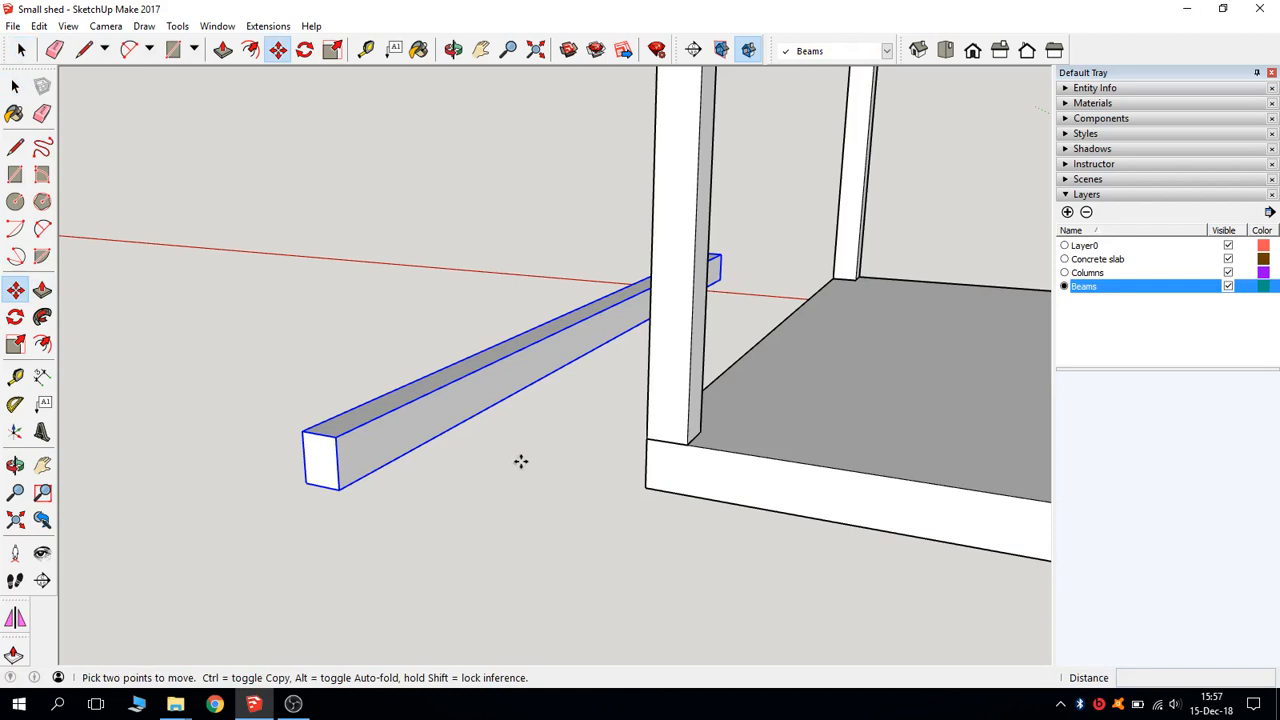
key(space)
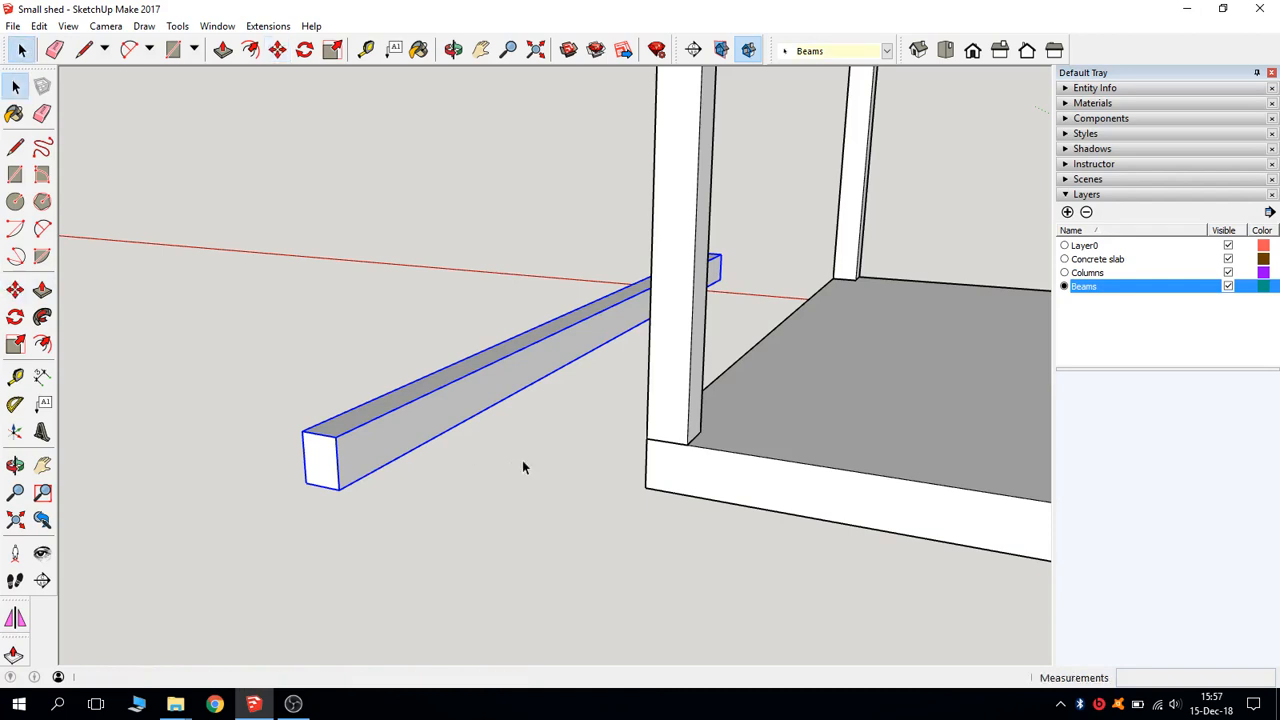
click(15, 290)
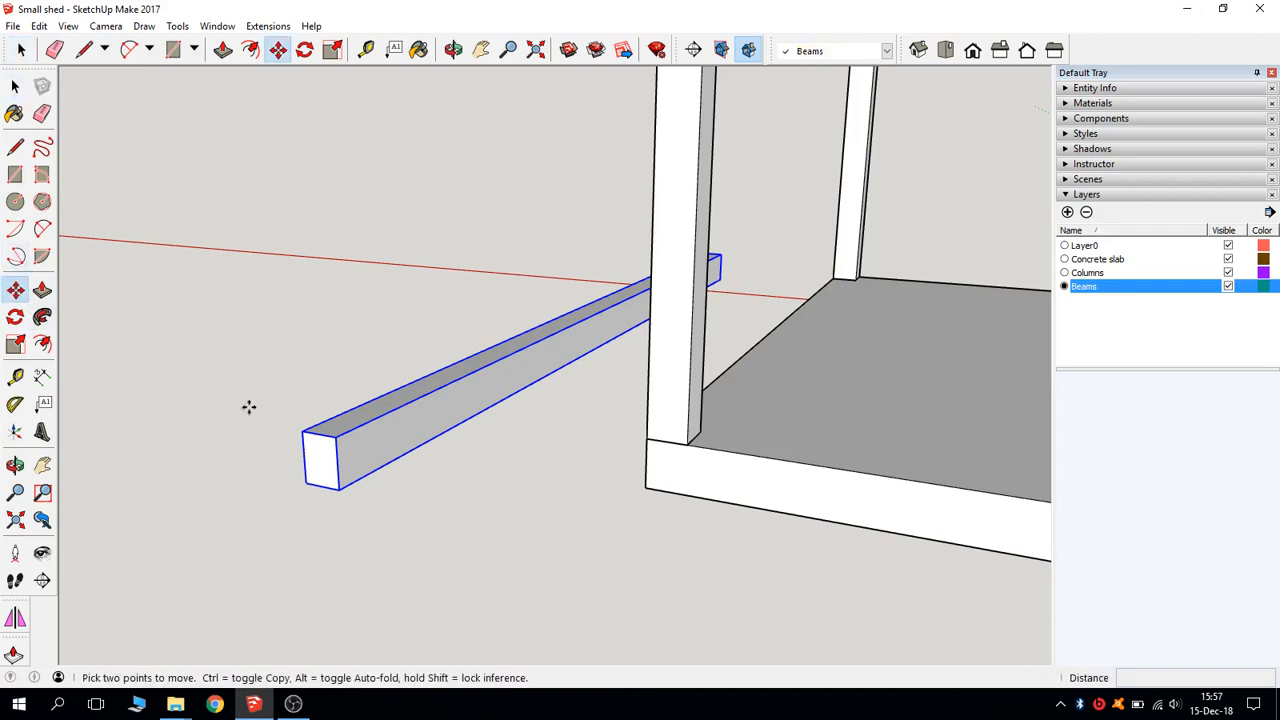
click(338, 497)
middle_drag(529, 135, 253, 466)
shift+middle_drag(391, 175, 345, 460)
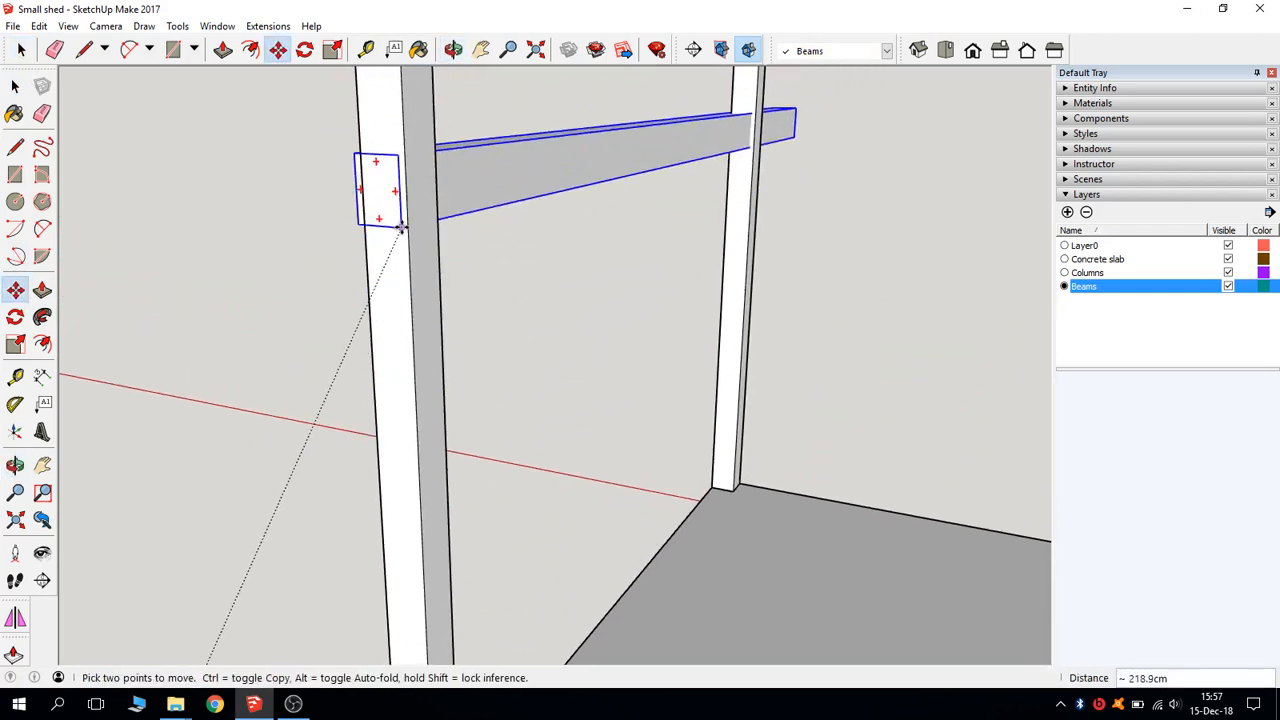
shift+middle_drag(403, 226, 420, 484)
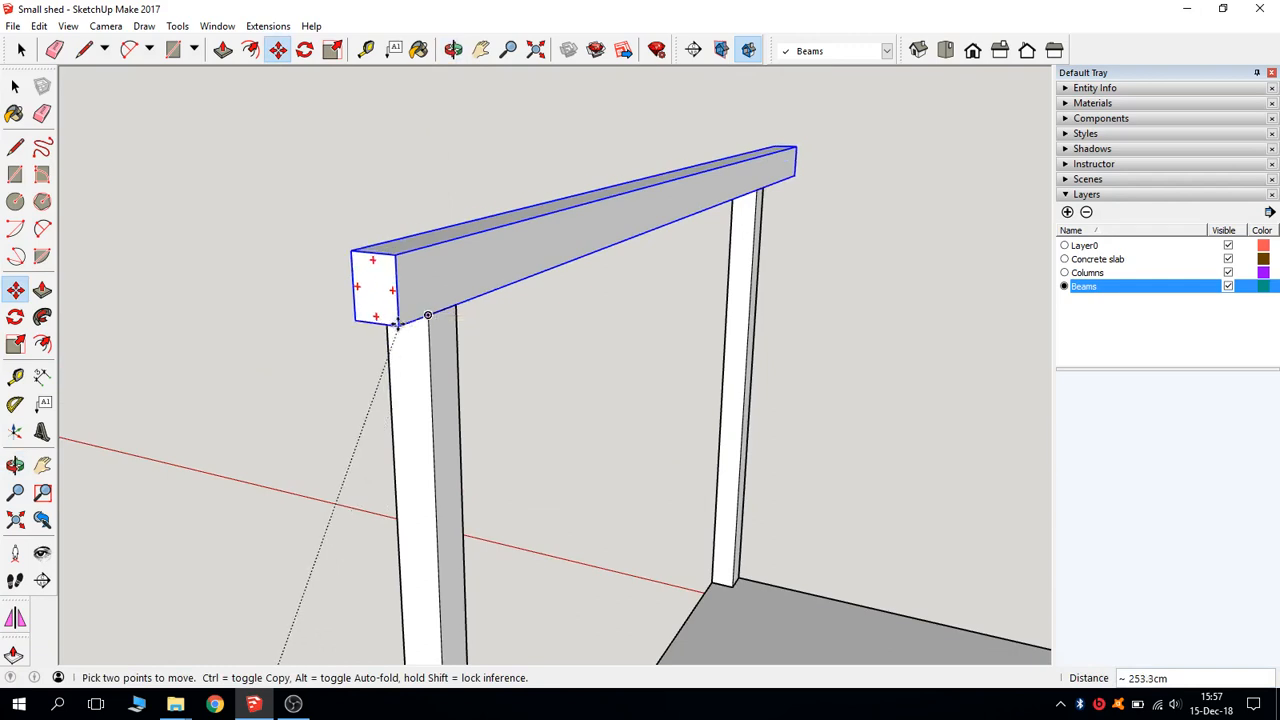
middle_drag(309, 409, 420, 248)
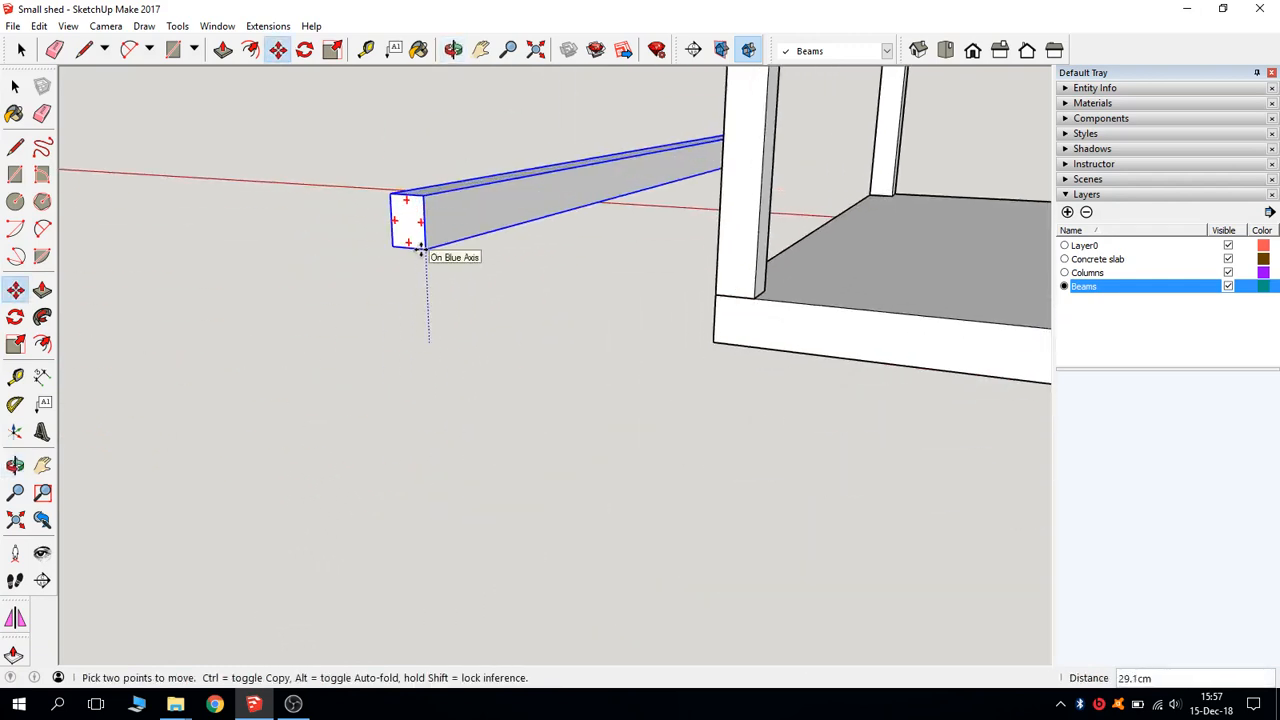
click(428, 342)
key(space)
click(199, 345)
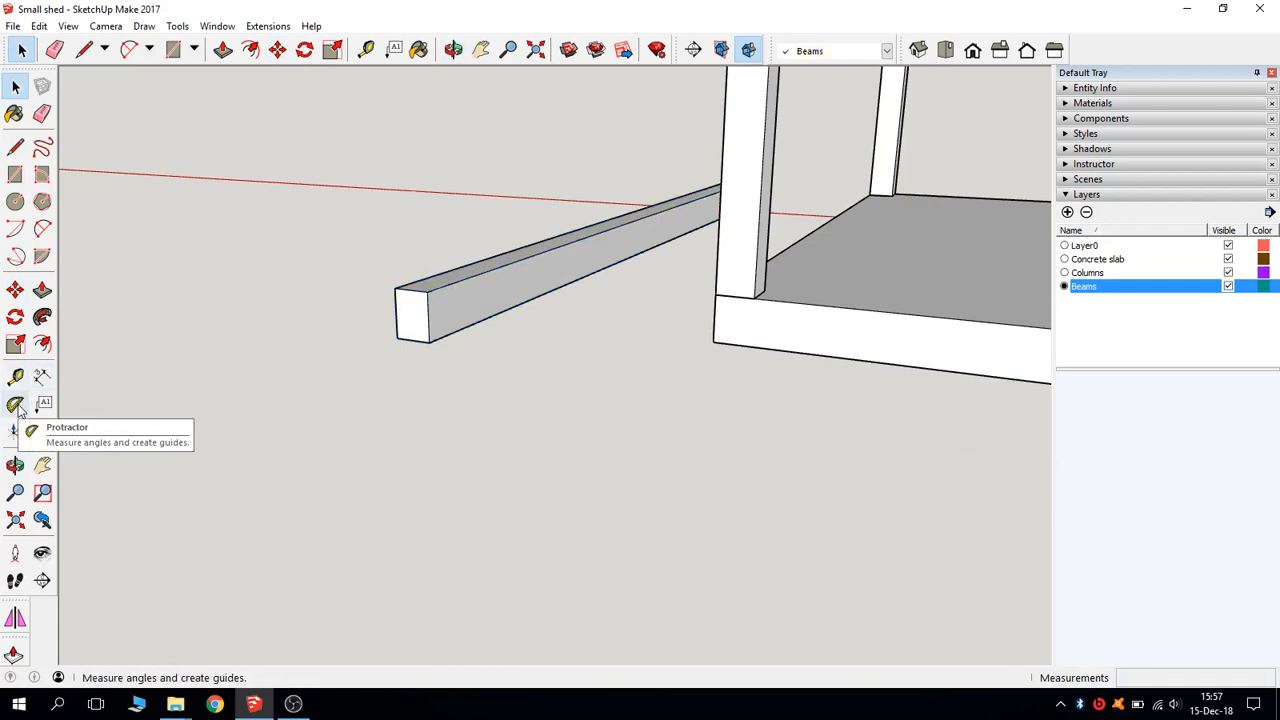
- Place a Protractor guide line from the slab's lower corner along its bottom edge, extending outward underneath the beam
click(15, 405)
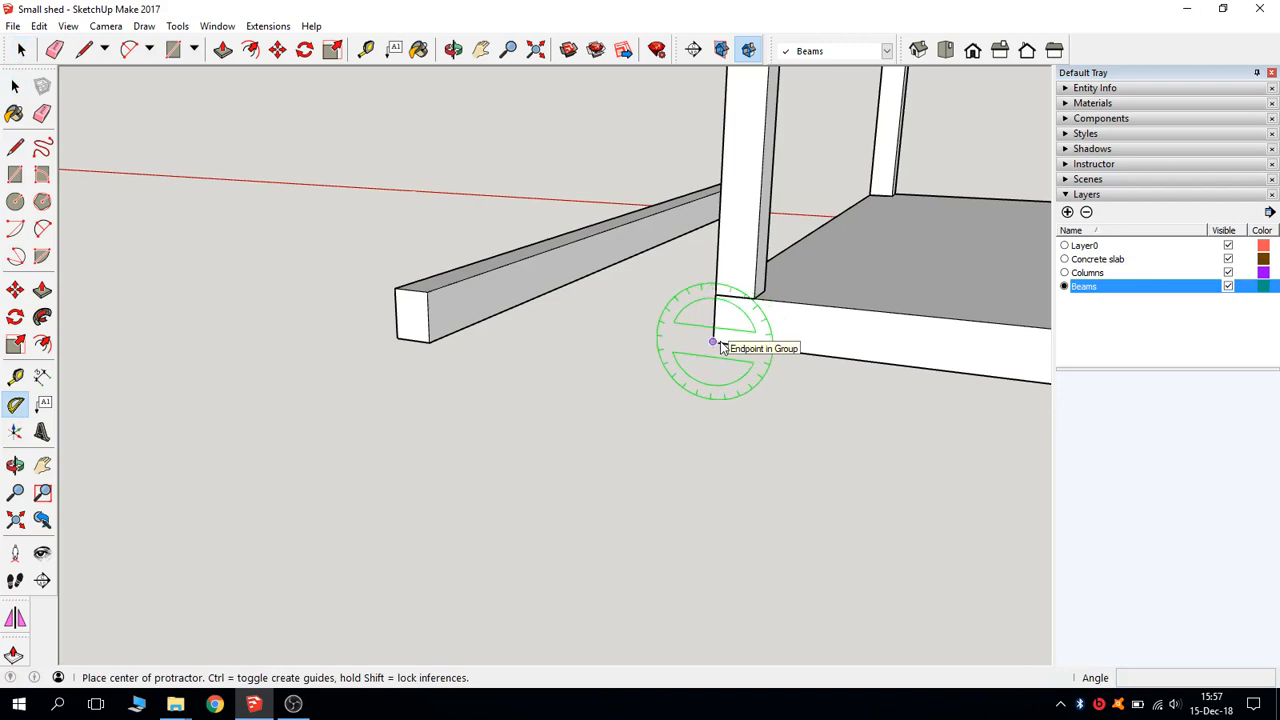
click(714, 342)
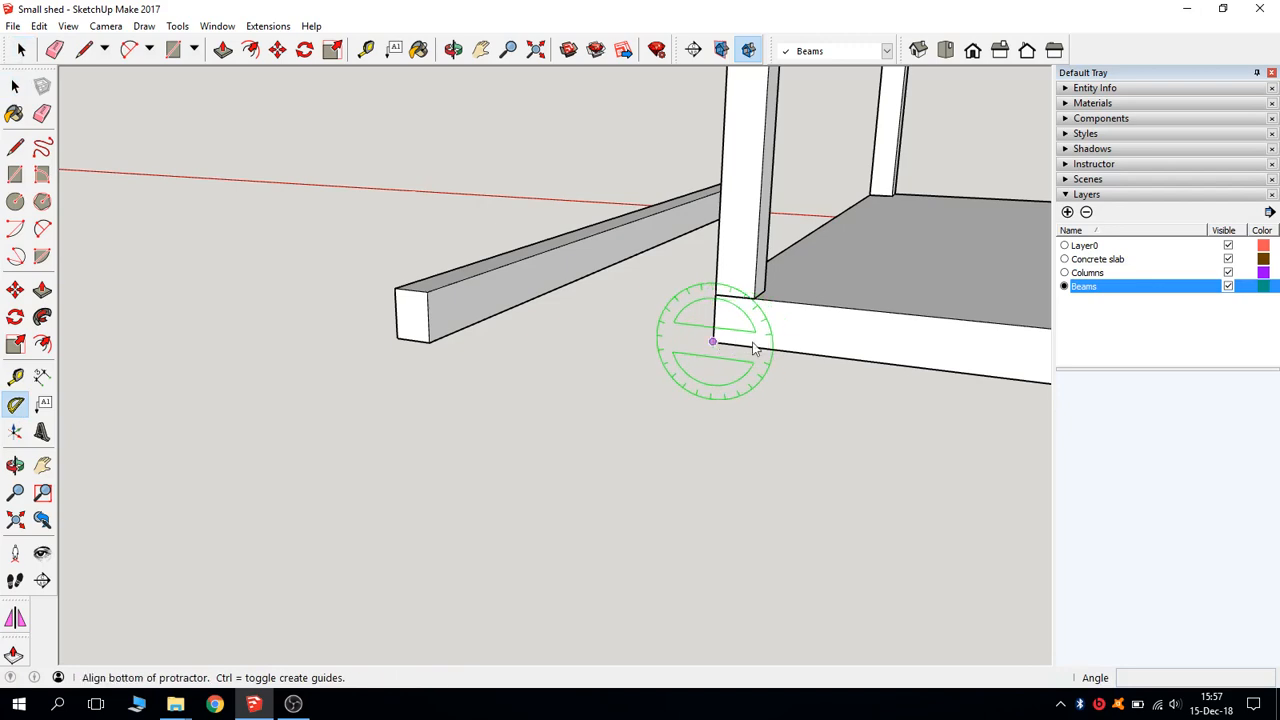
click(840, 357)
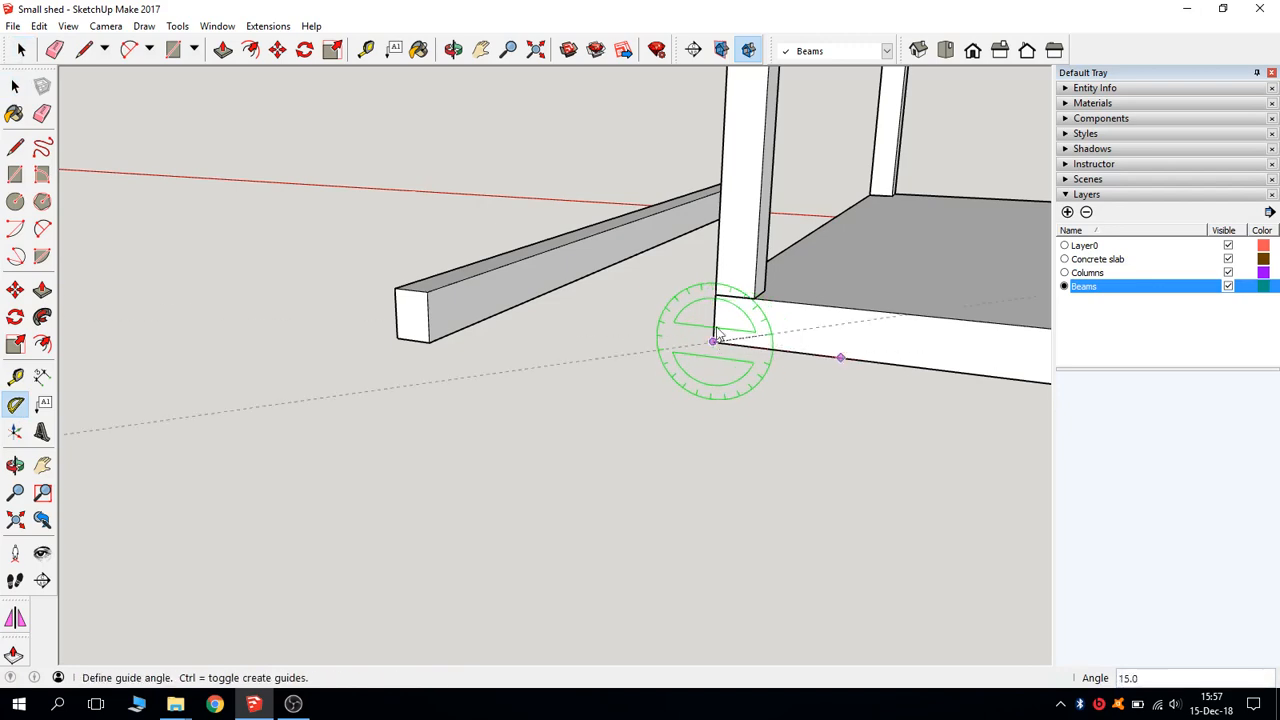
click(622, 336)
middle_drag(629, 337, 386, 289)
- Move the beam from the point where the guide crosses its lower edge onto the top corner of the corner column
key(space)
click(378, 300)
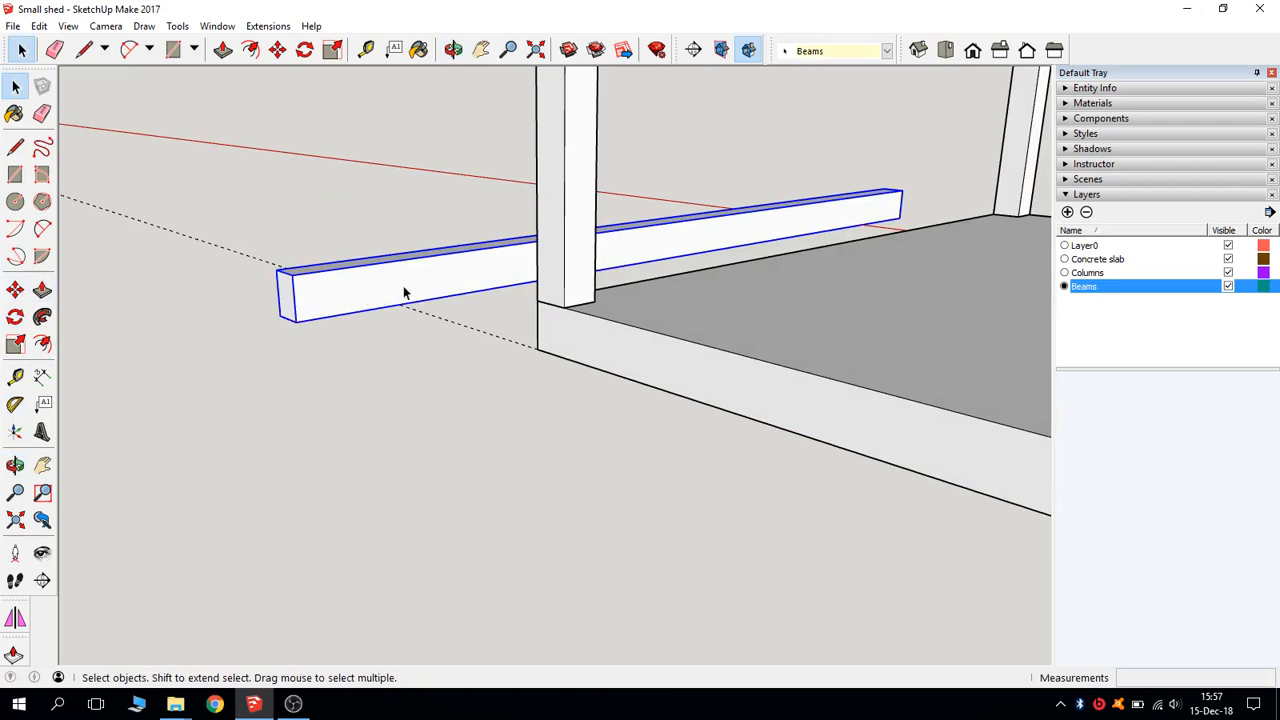
click(15, 289)
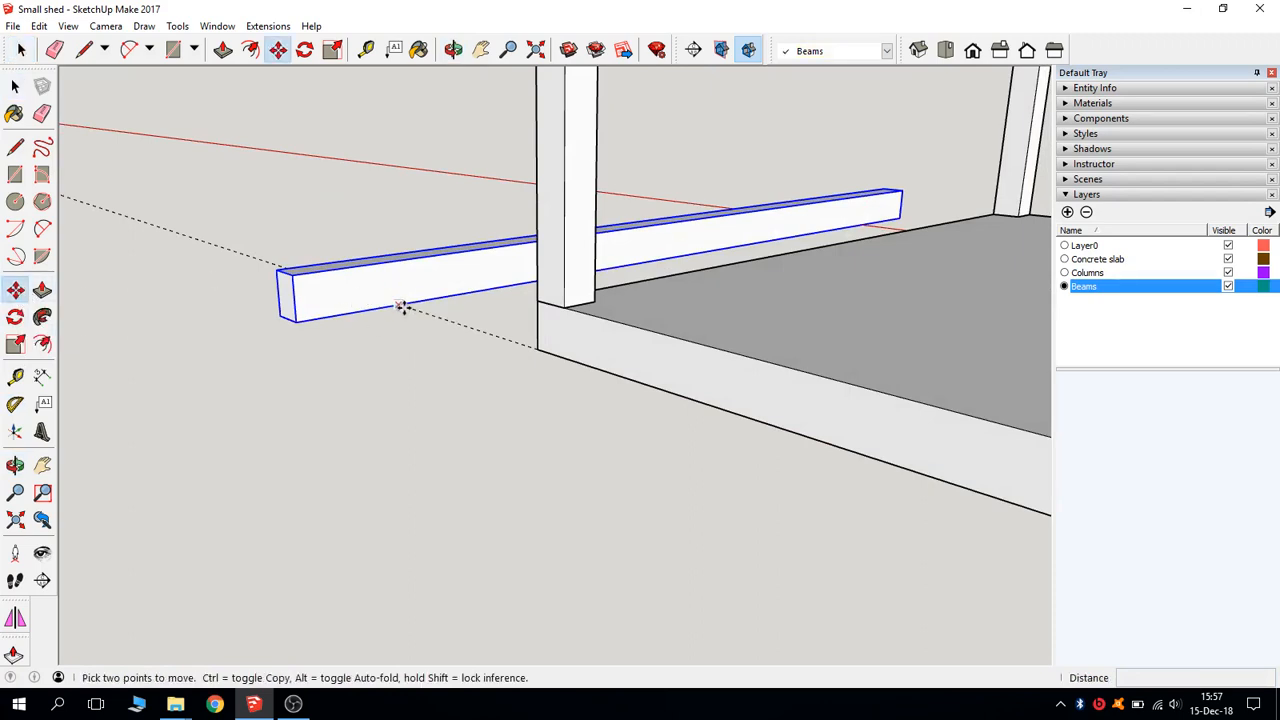
scroll(398, 304, up, 1)
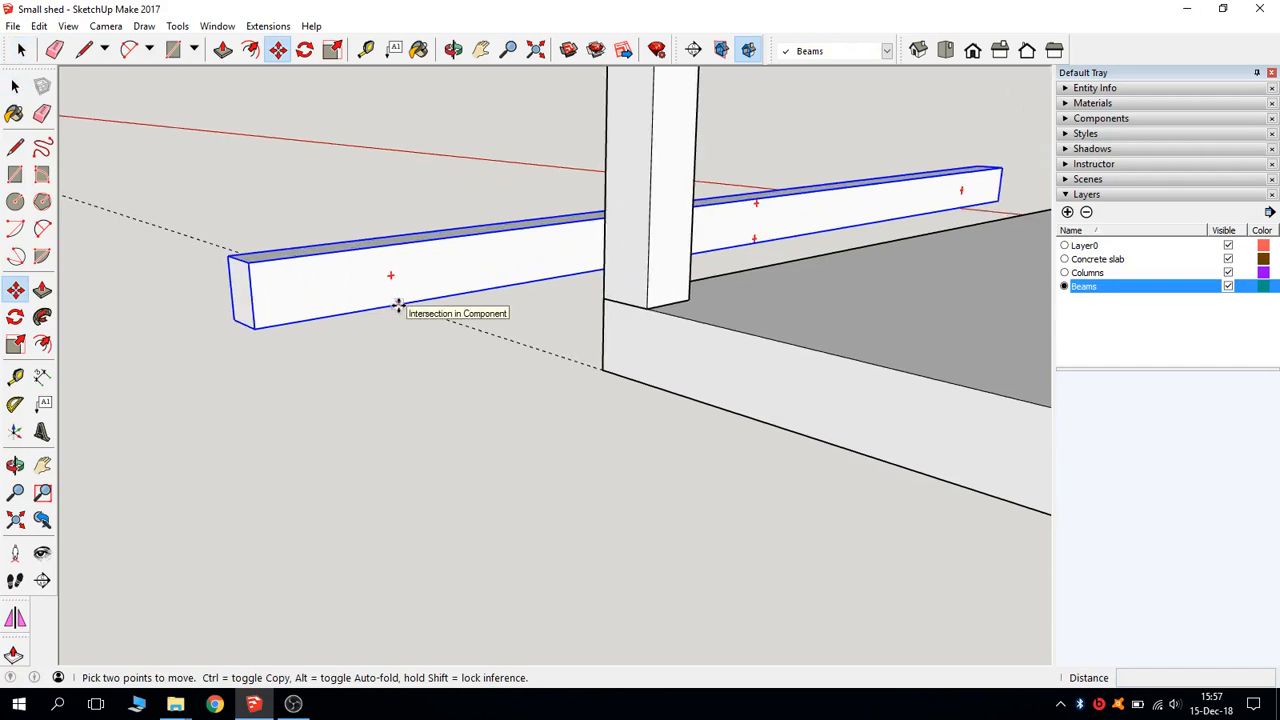
click(398, 304)
middle_drag(423, 215, 417, 438)
scroll(464, 254, down, 4)
middle_drag(473, 208, 537, 280)
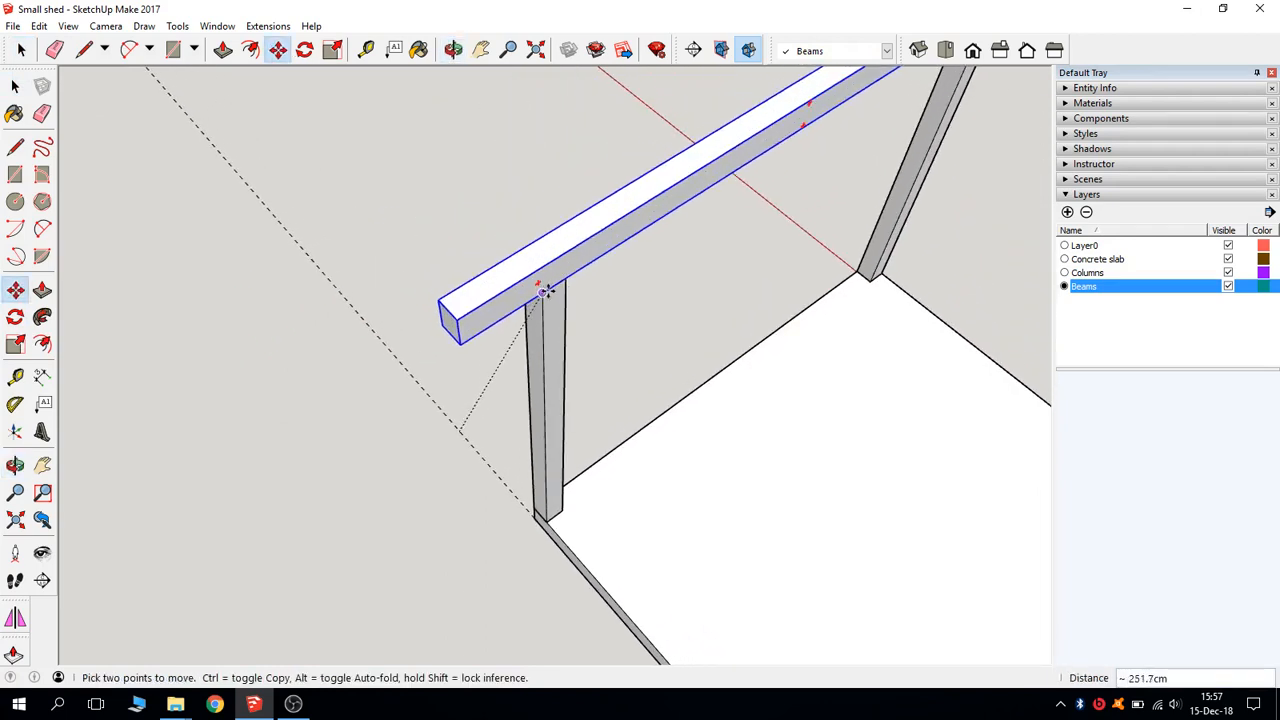
click(541, 291)
- Deselect the beam and delete the guide line along the slab's edge
key(space)
click(518, 389)
middle_drag(518, 389, 537, 418)
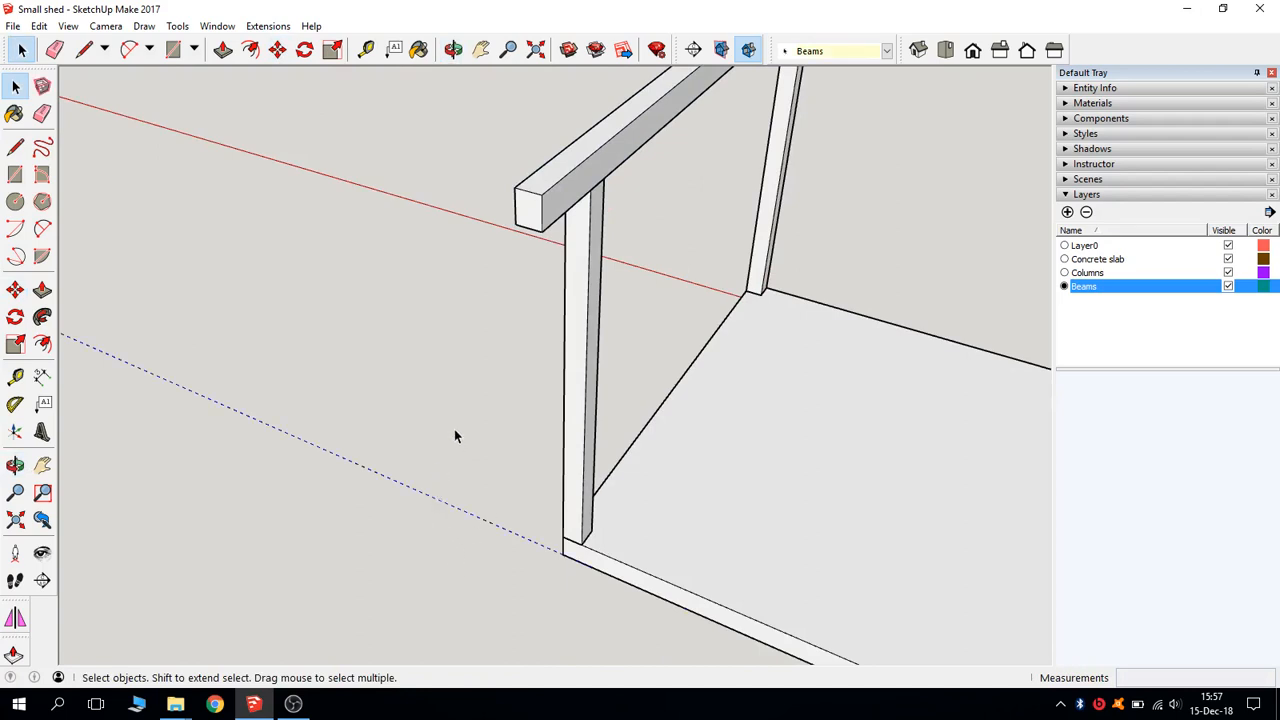
click(39, 26)
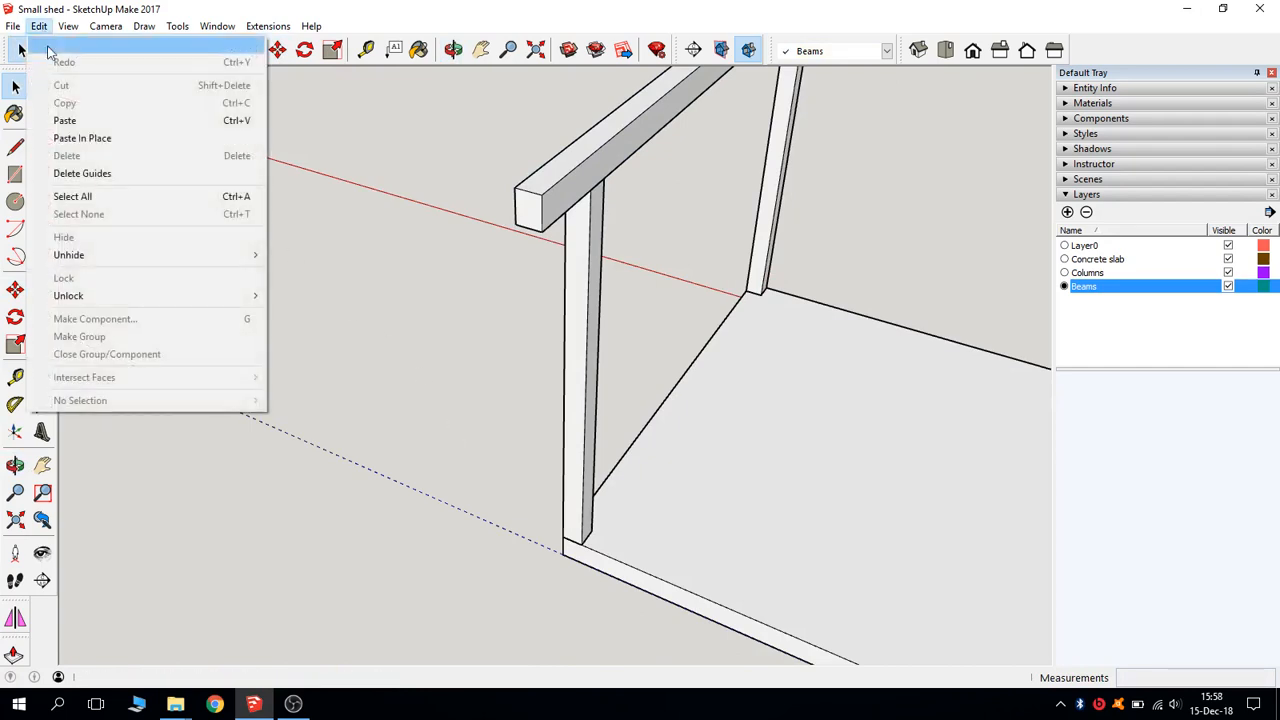
click(107, 174)
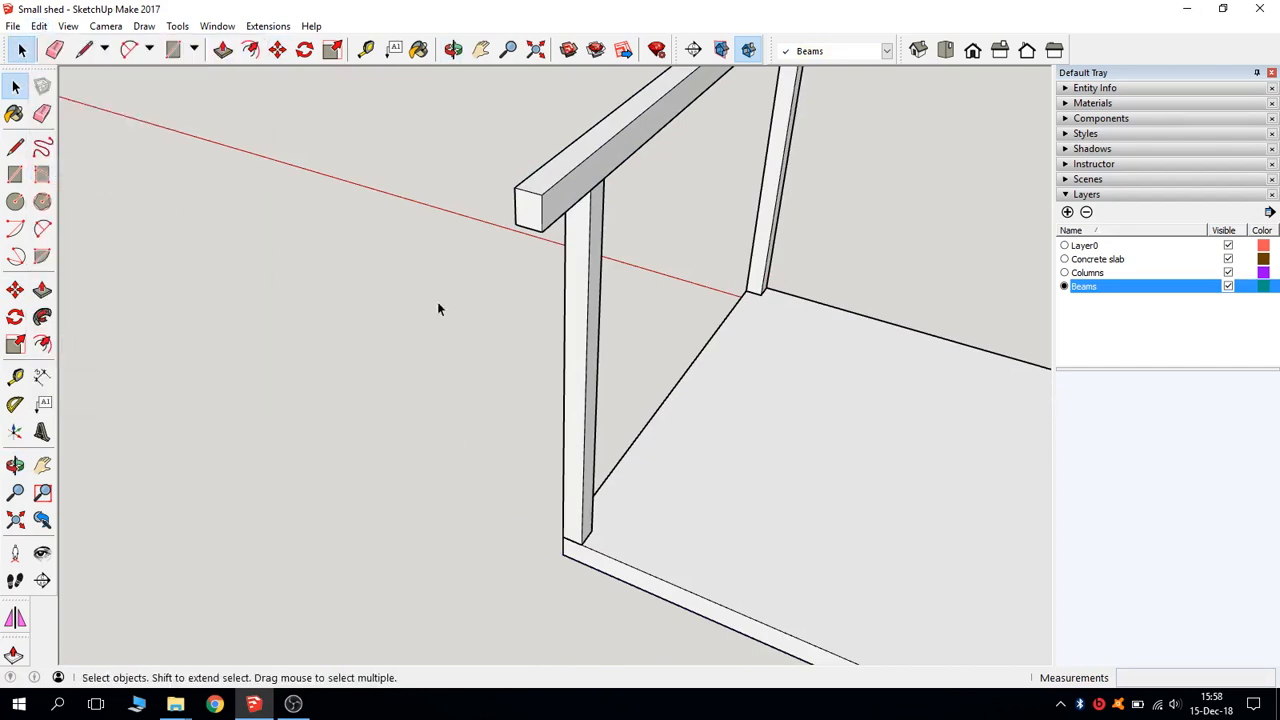
- Copy the beam 288 cm along the red axis onto the tops of the two opposite columns
middle_drag(510, 333, 312, 236)
click(312, 236)
middle_drag(386, 249, 803, 168)
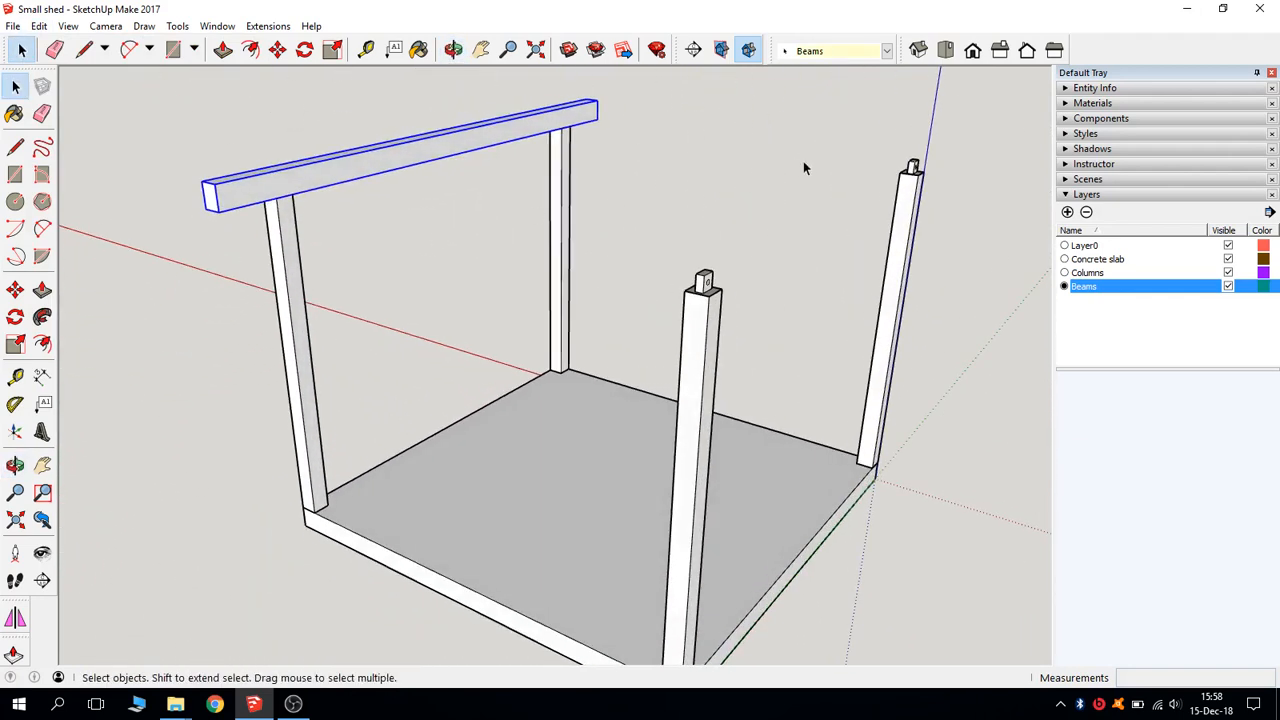
click(15, 290)
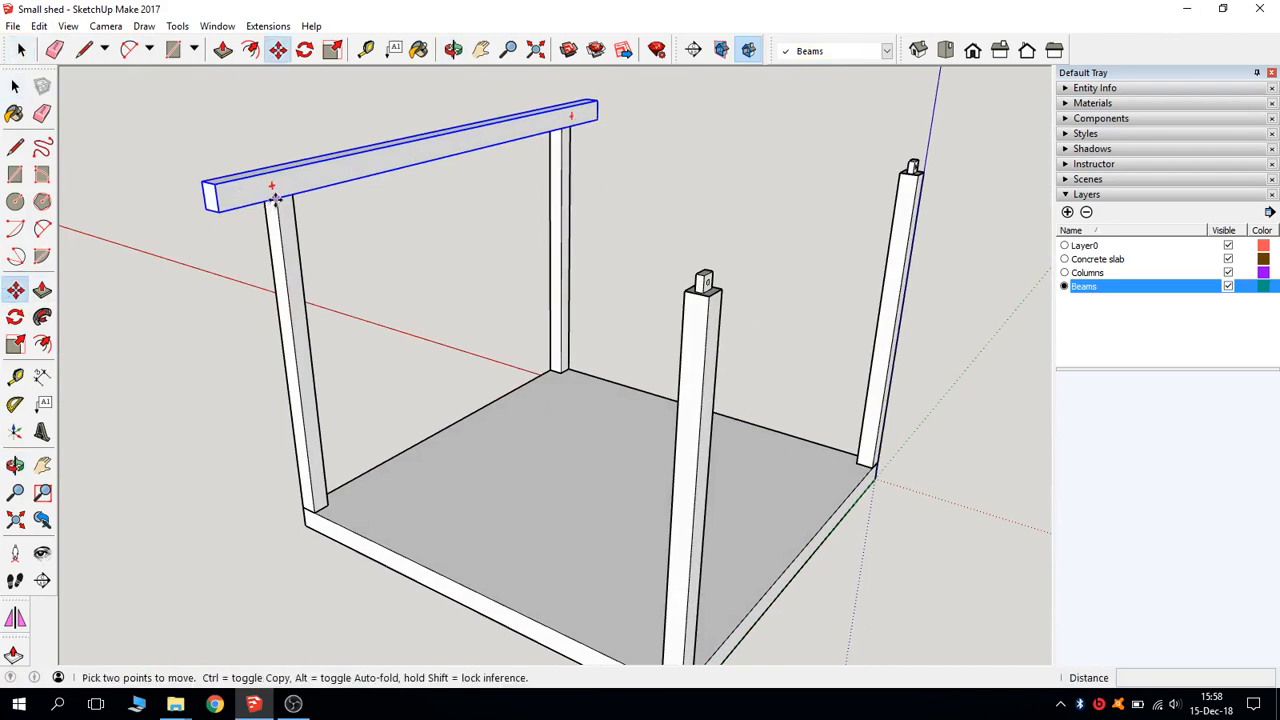
click(273, 197)
key(ctrl)
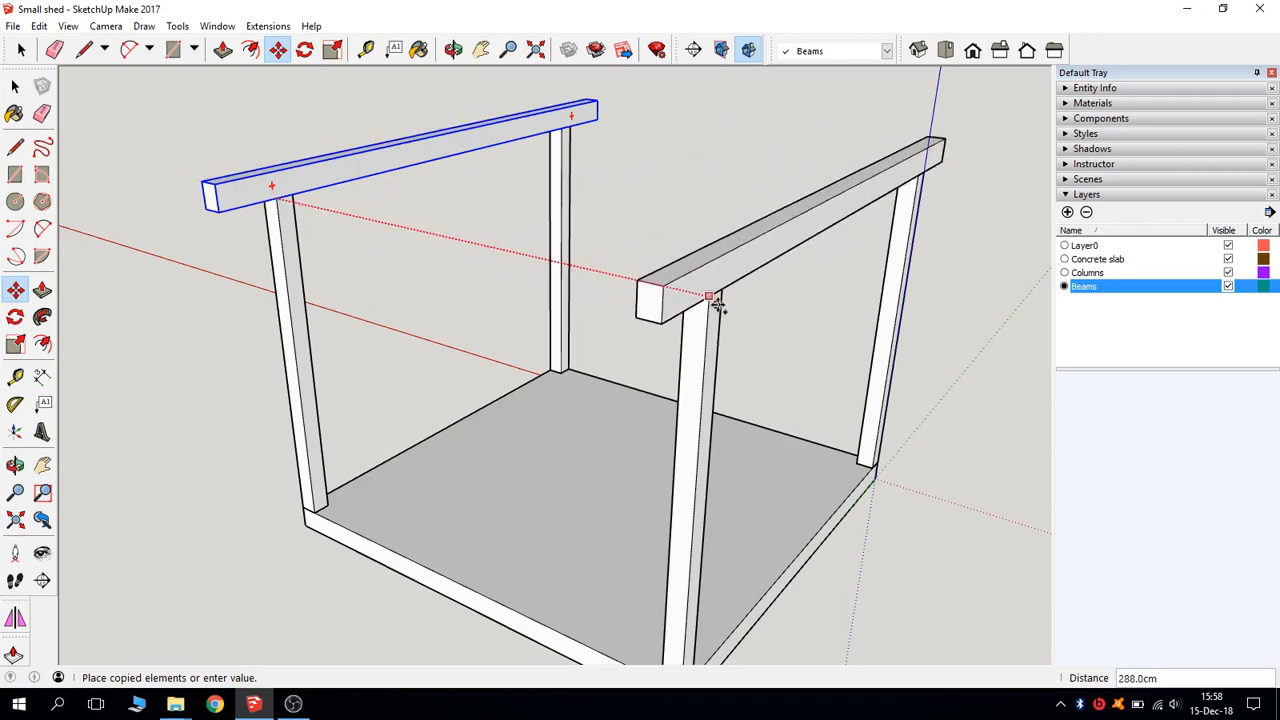
click(709, 298)
key(space)
click(791, 321)
middle_drag(791, 321, 603, 284)
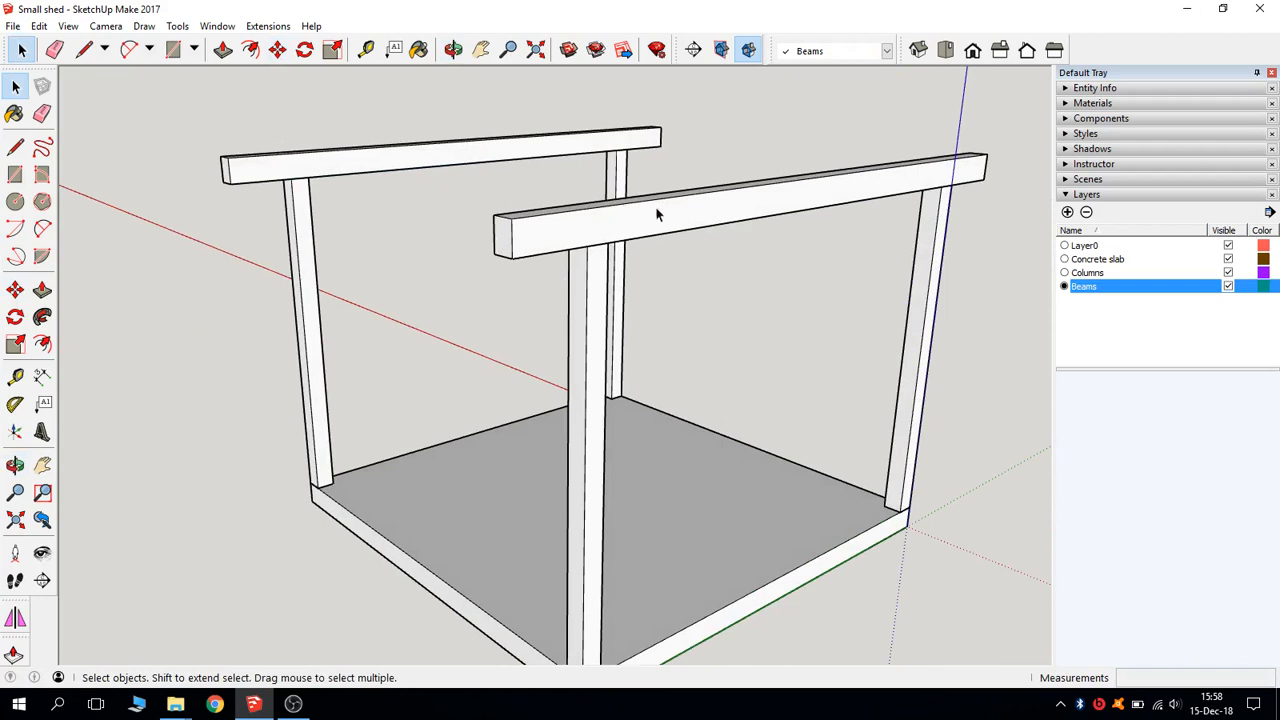
- Draw an upright 12 x 16 cm rectangle on the top edge of the copied beam, above the corner column
middle_drag(633, 220, 362, 258)
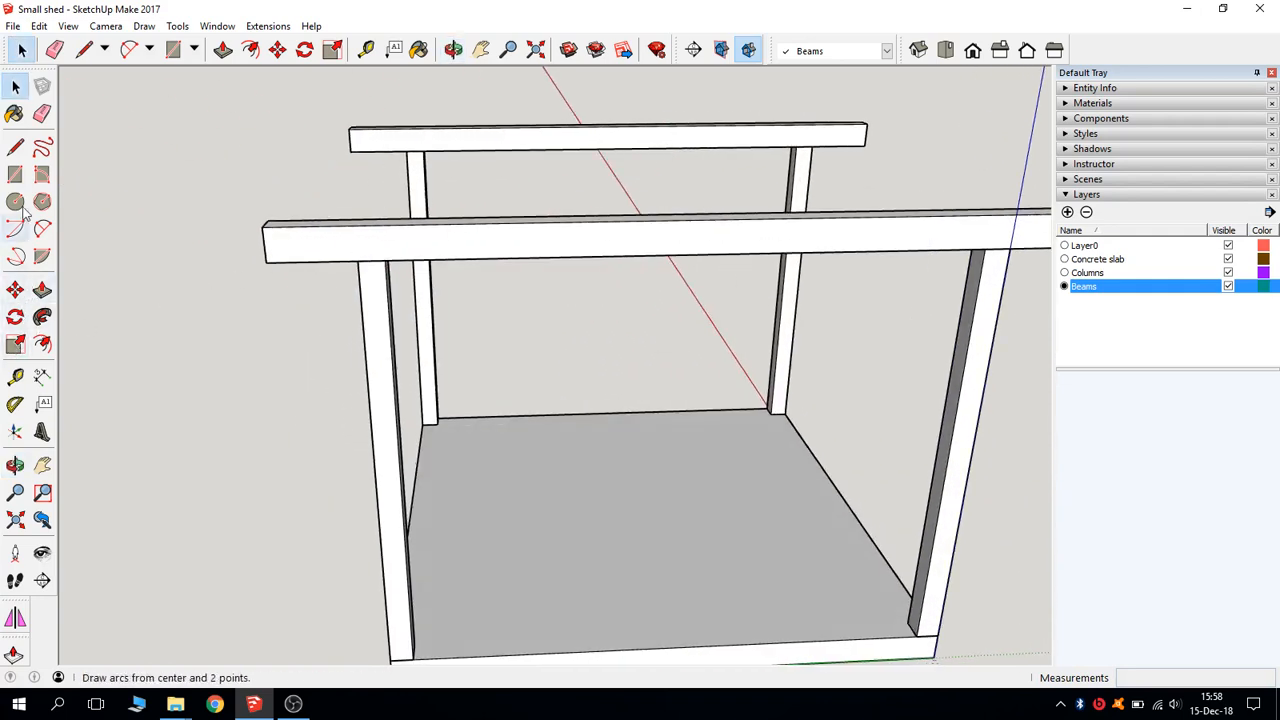
click(15, 174)
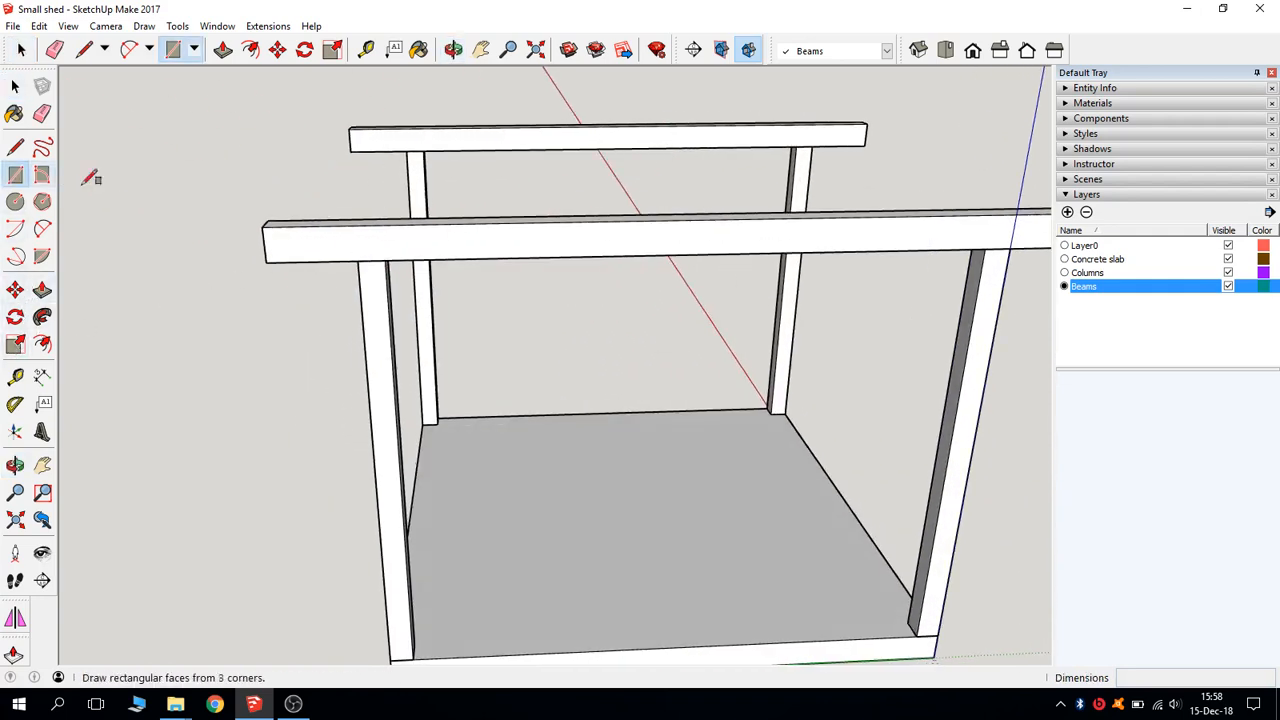
click(354, 222)
middle_drag(371, 200, 404, 131)
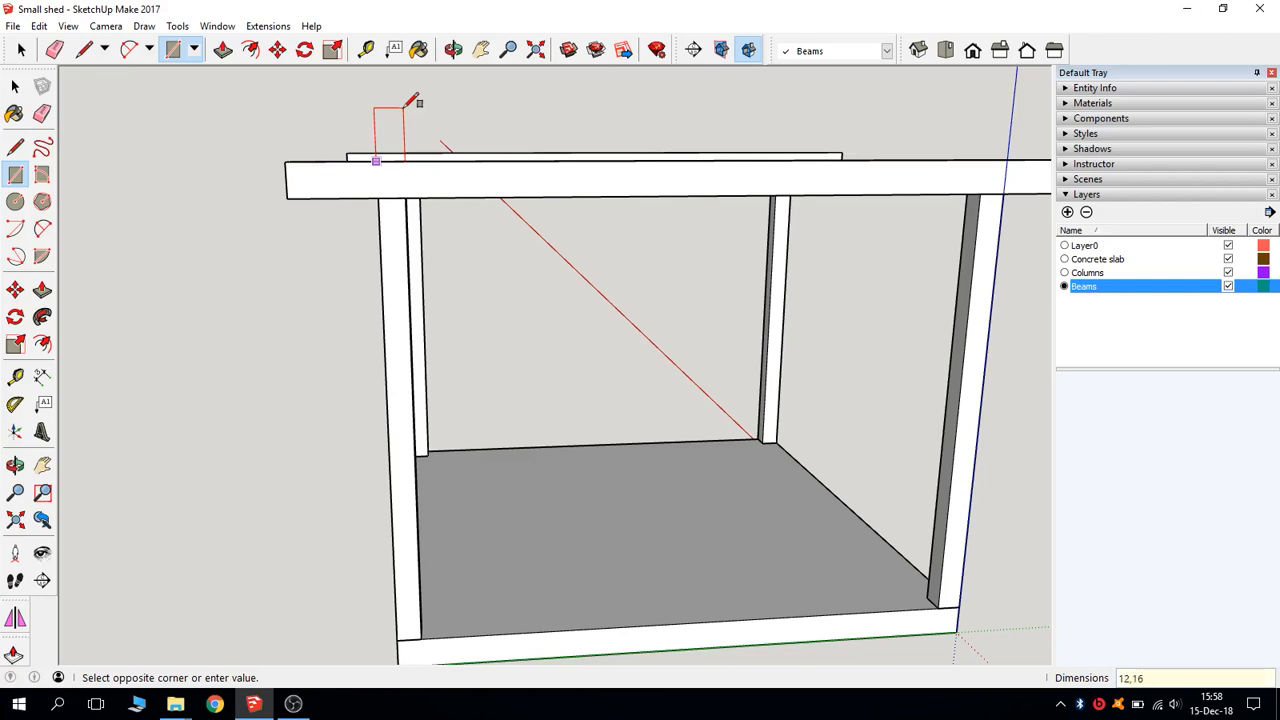
click(412, 101)
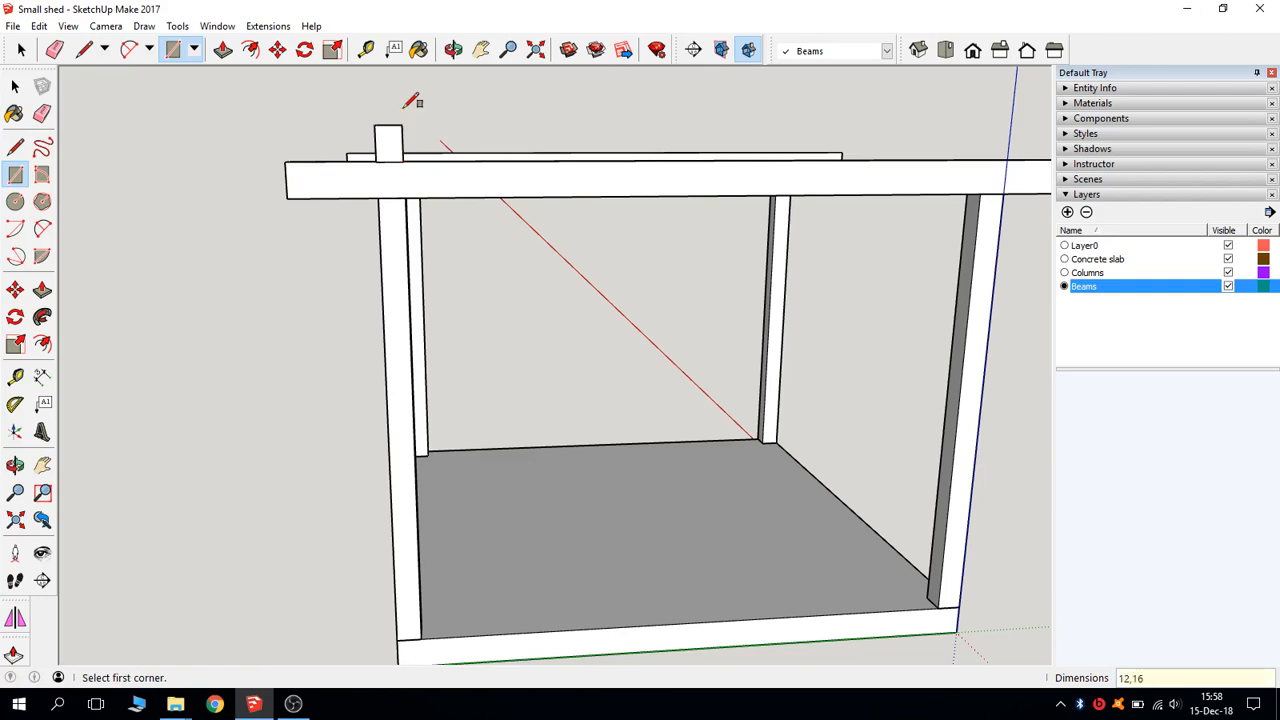
middle_drag(500, 100, 421, 157)
key(space)
- Place a vertical Protractor guide line that continues the column's inner edge upward past the rectangle
middle_drag(434, 247, 426, 146)
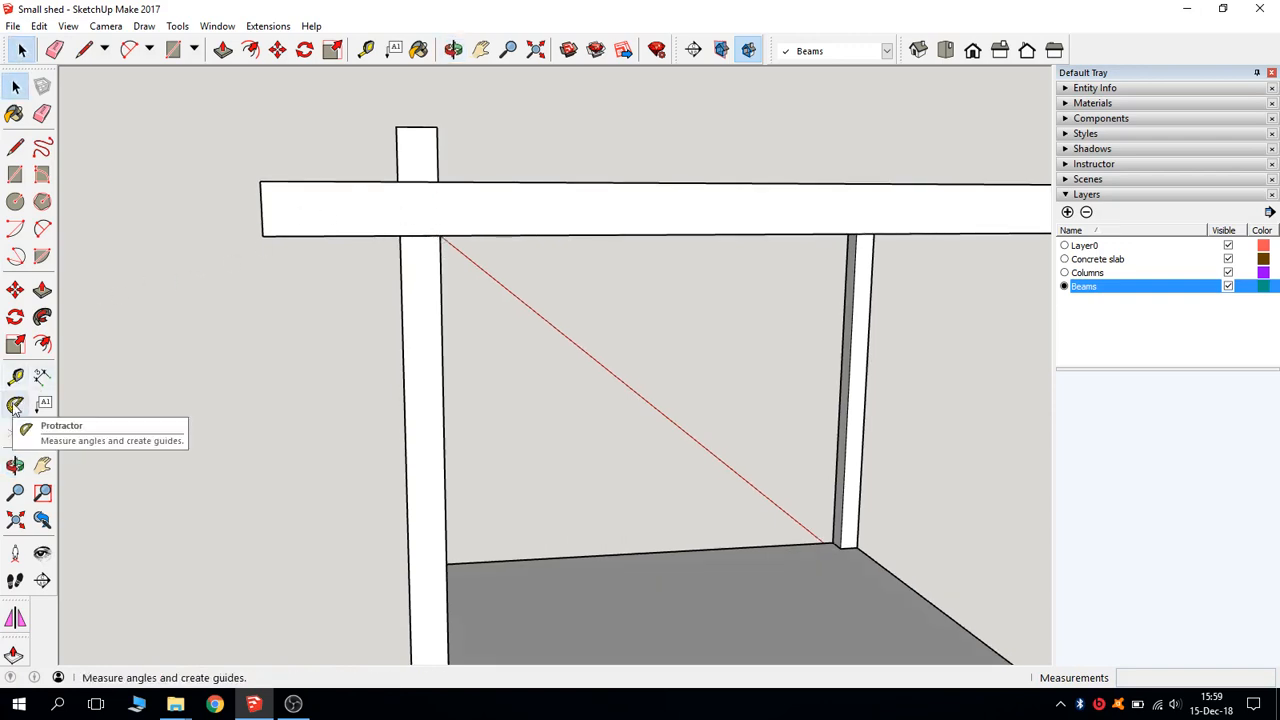
click(15, 406)
click(440, 237)
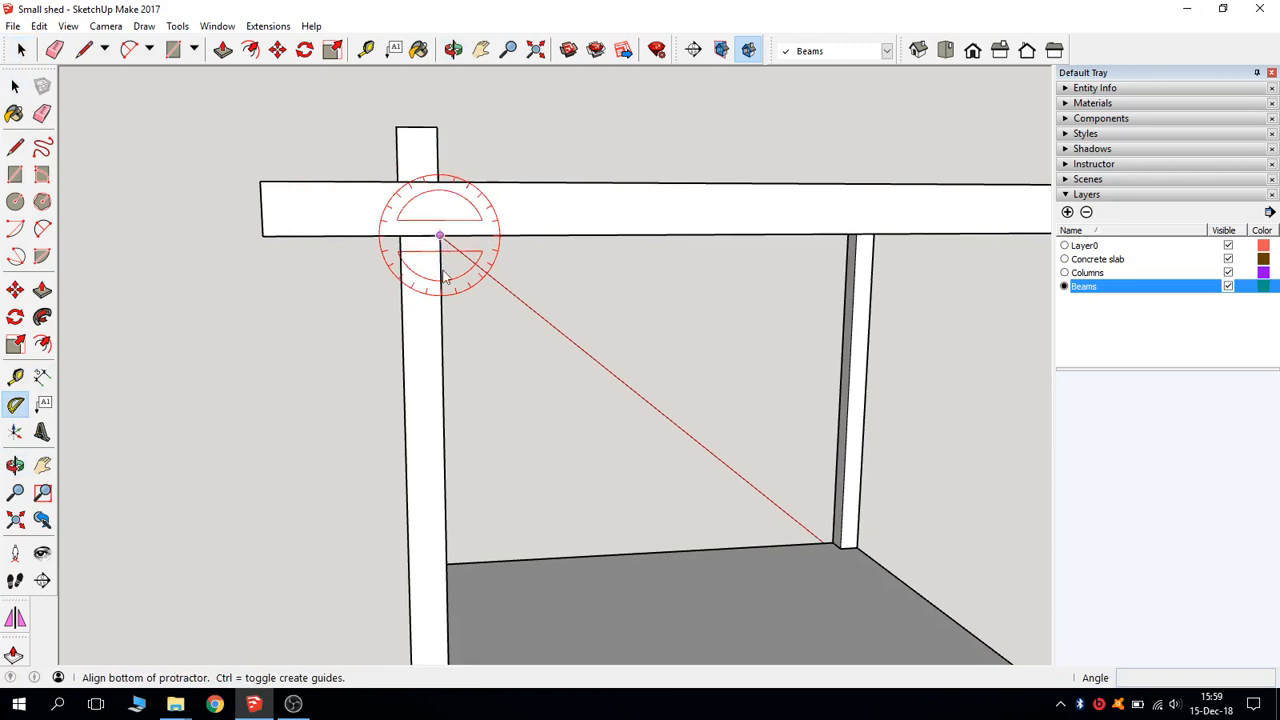
click(441, 310)
click(445, 203)
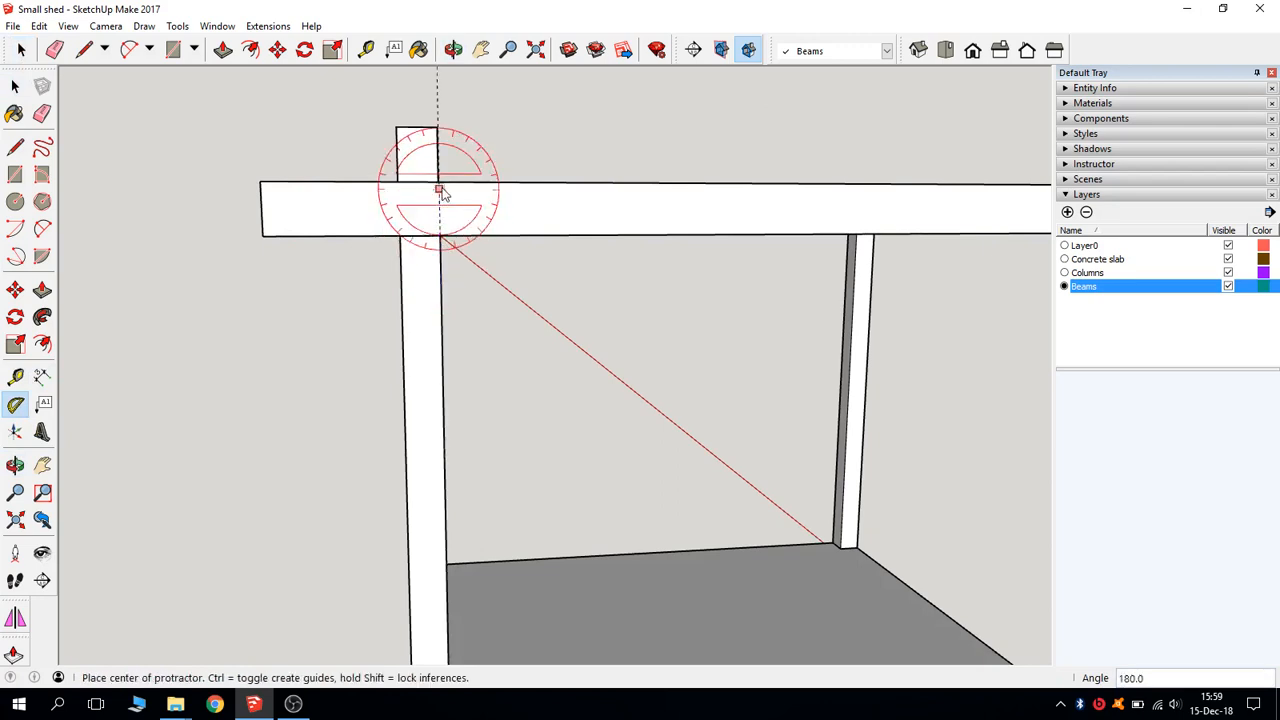
- Move the rectangle along the beam so its lower corner meets the vertical guide line
key(space)
middle_drag(503, 126, 400, 123)
scroll(447, 198, up, 5)
middle_drag(411, 183, 477, 166)
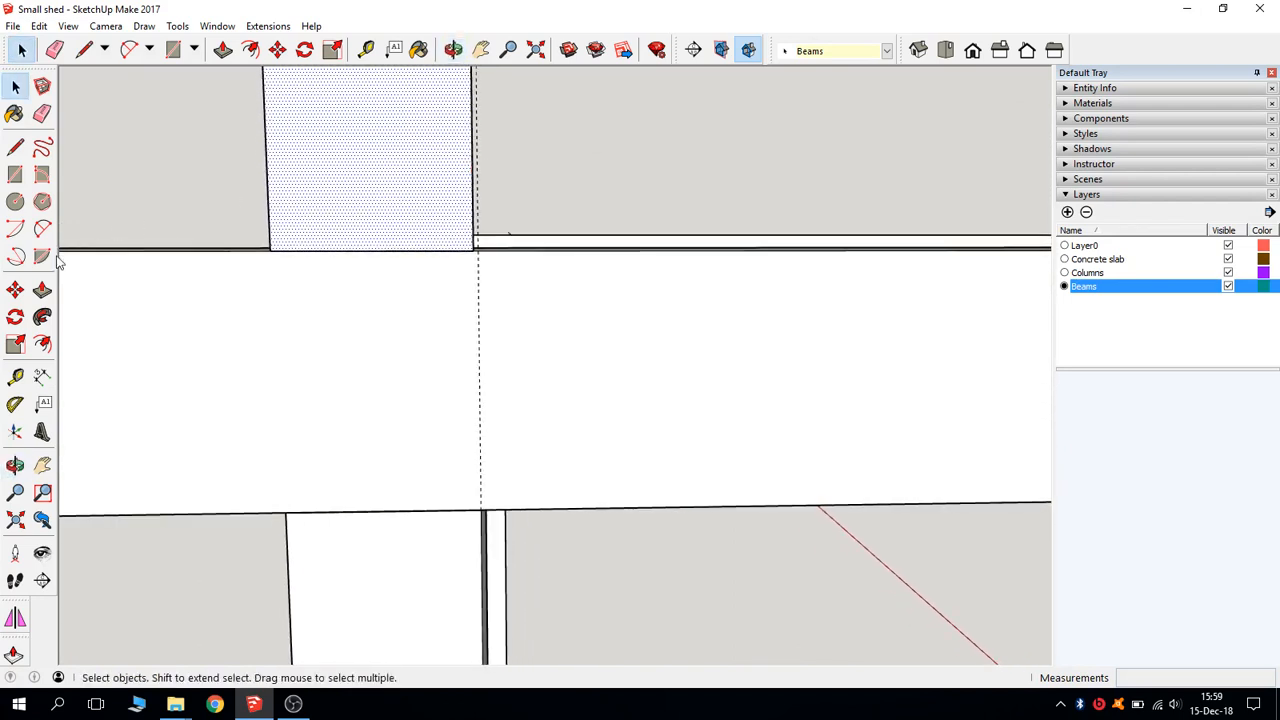
click(15, 290)
click(472, 247)
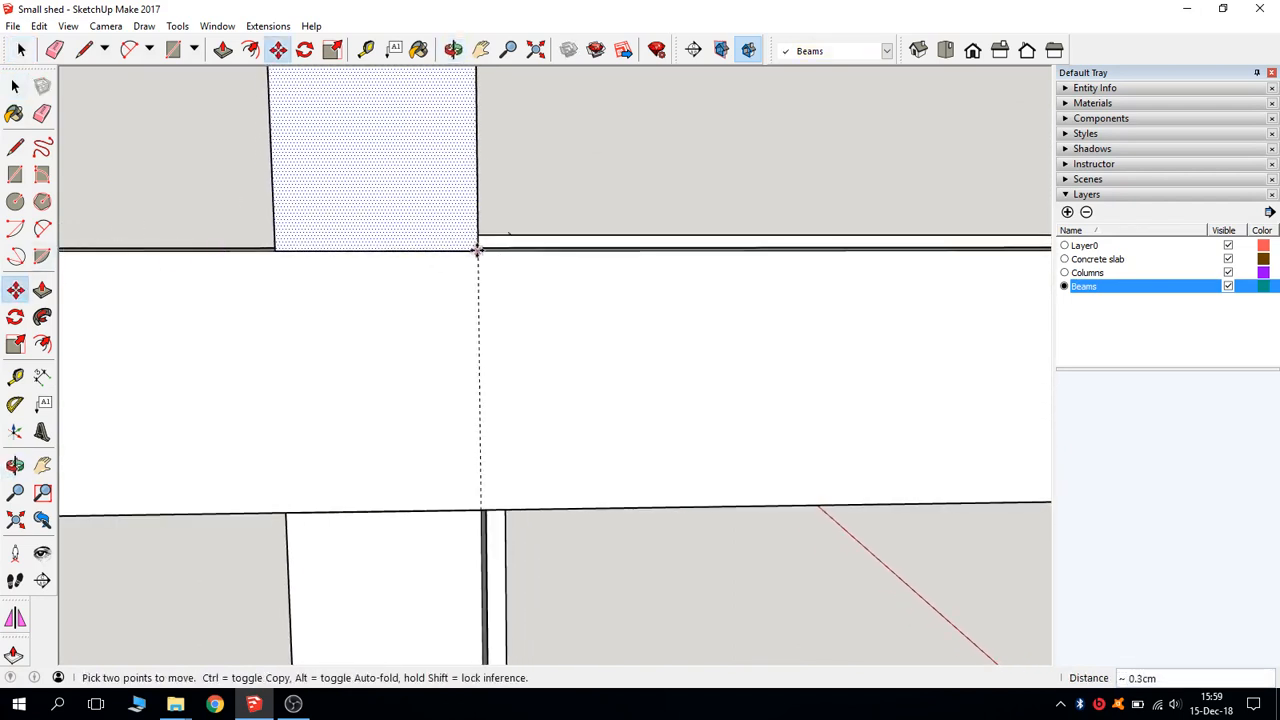
scroll(477, 249, down, 5)
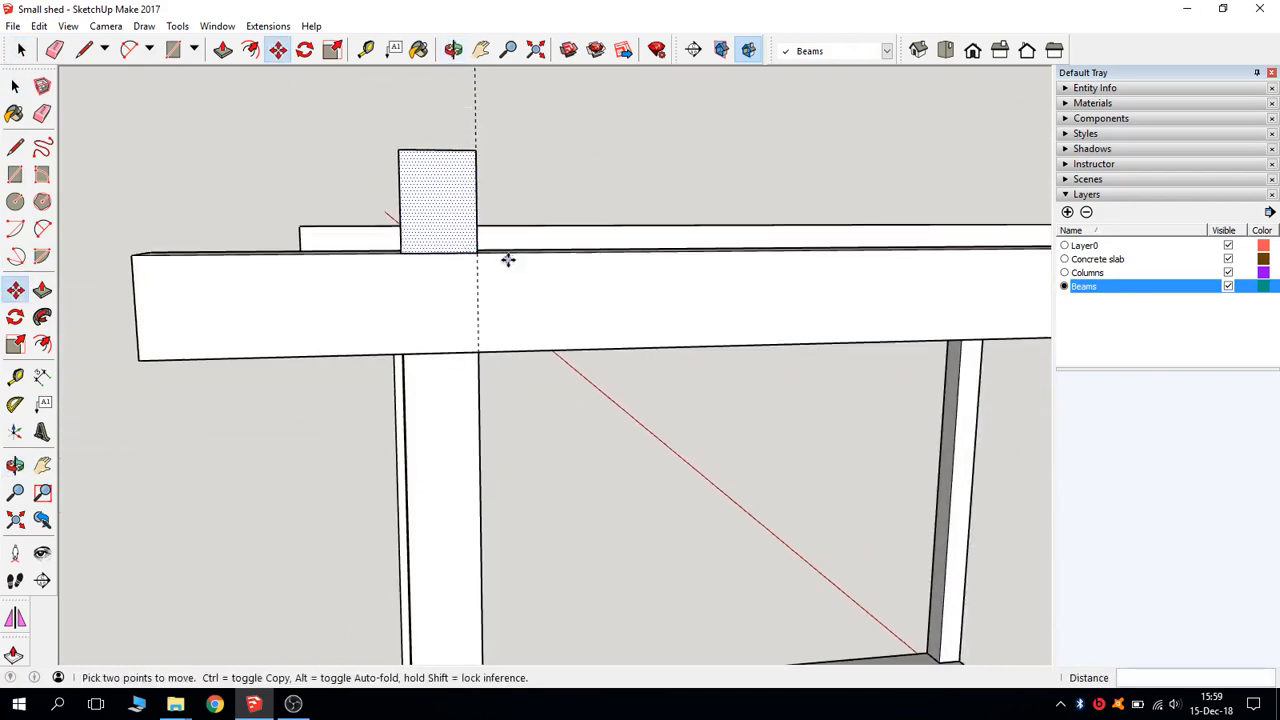
- Deselect the rectangle and delete the vertical guide line
key(space)
click(340, 124)
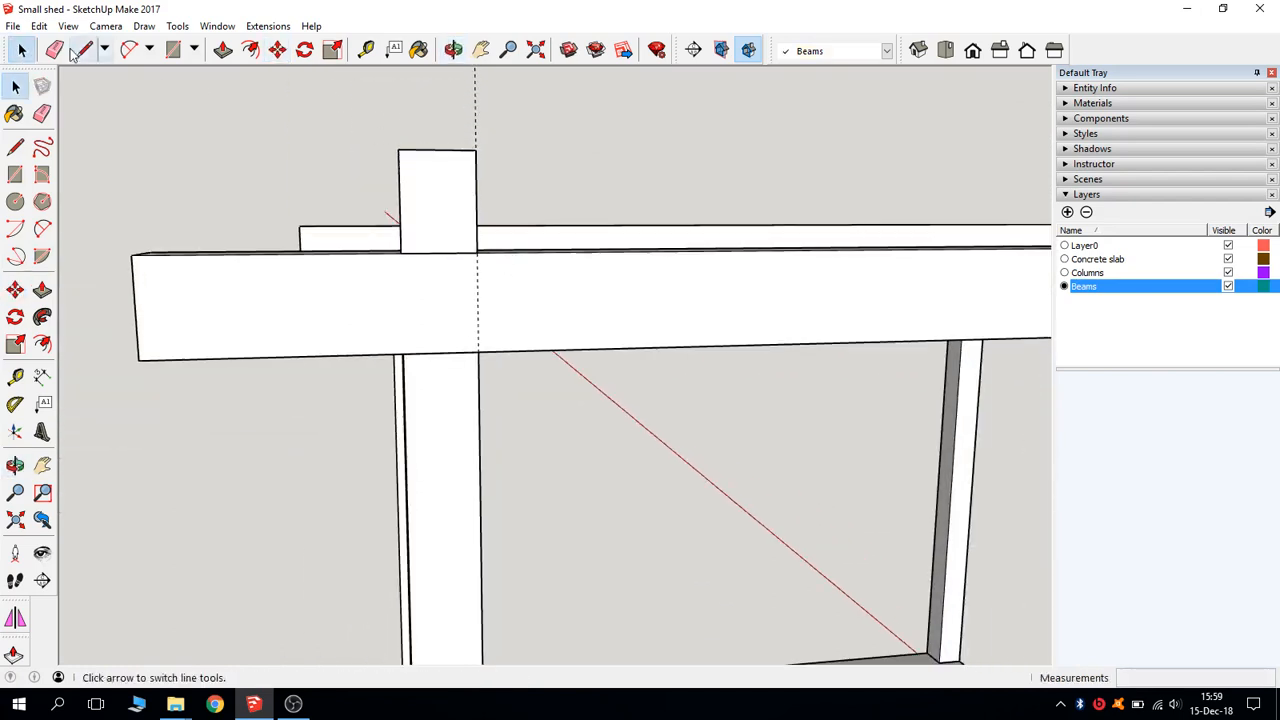
click(39, 26)
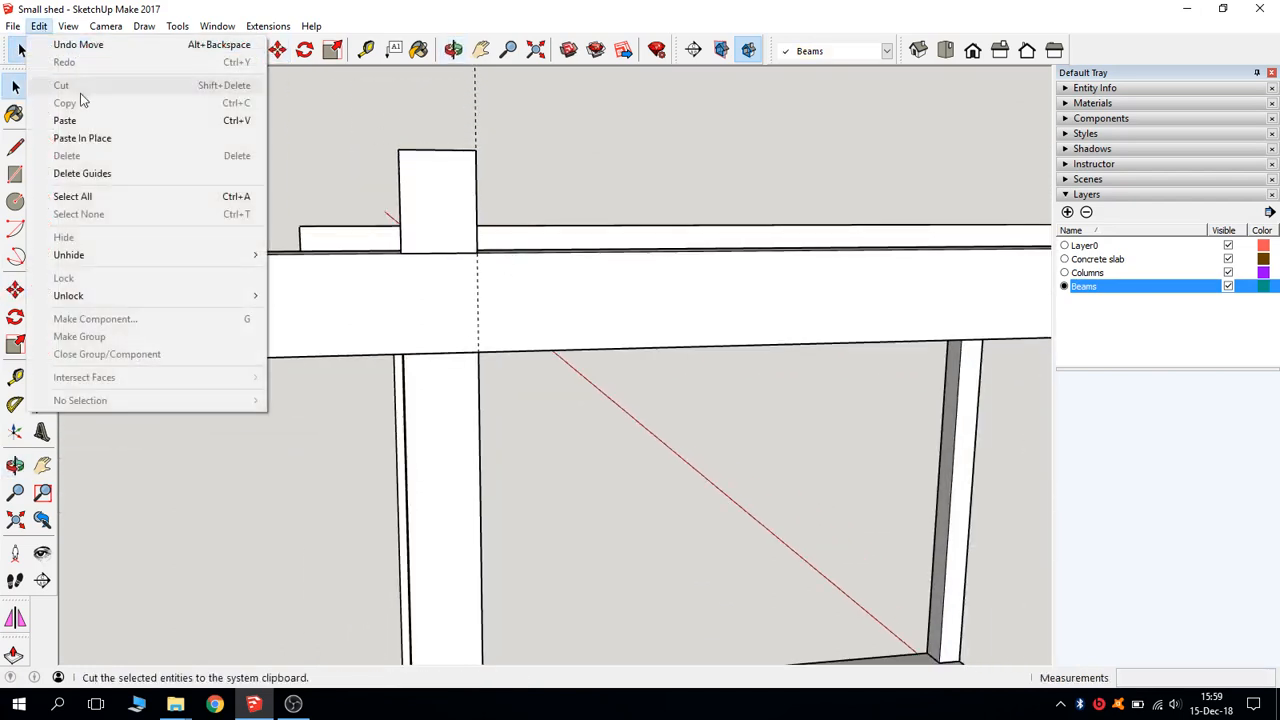
click(92, 174)
- Push/Pull the rectangle 300 cm across to the outer side of the opposite beam to form a tie beam
middle_drag(206, 168, 362, 192)
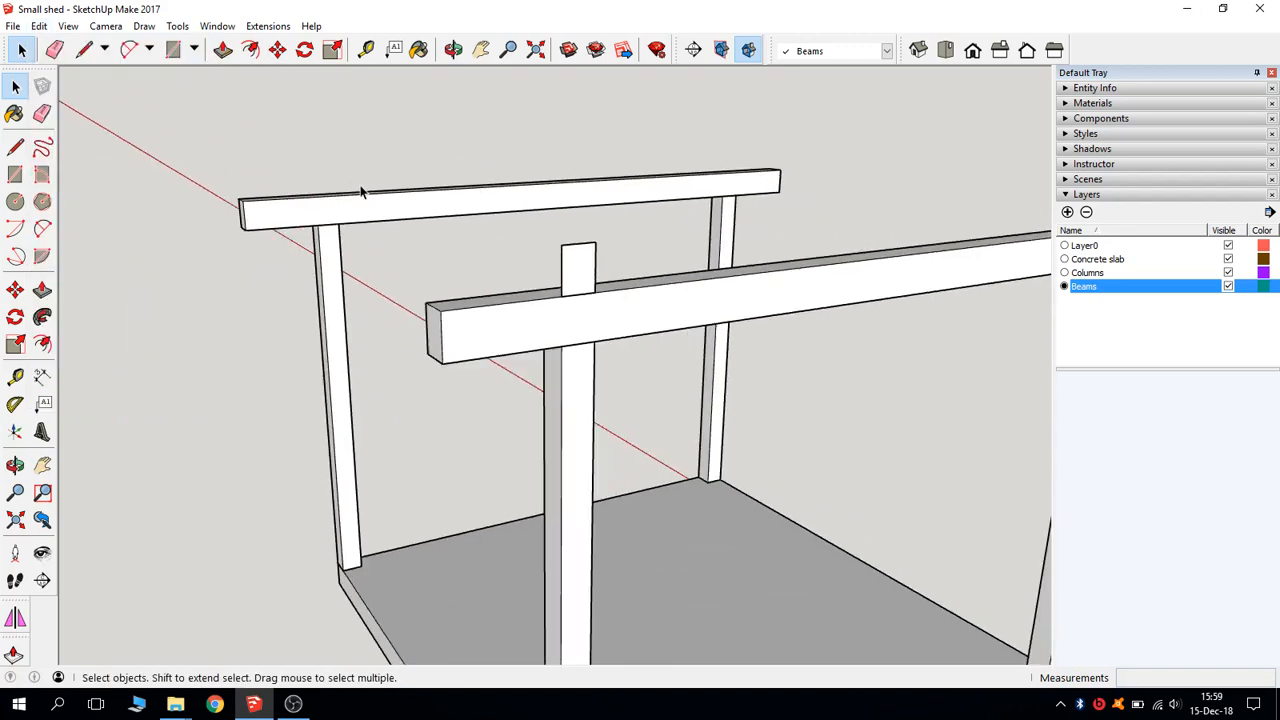
click(576, 281)
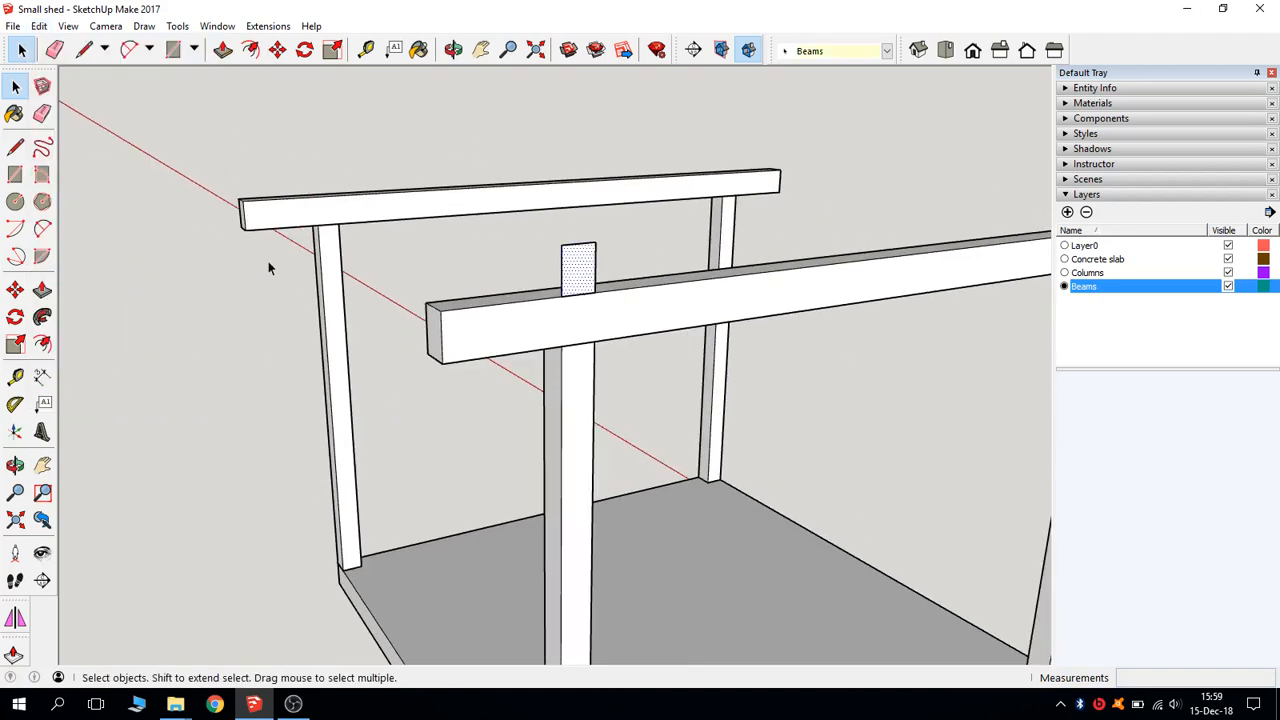
click(42, 290)
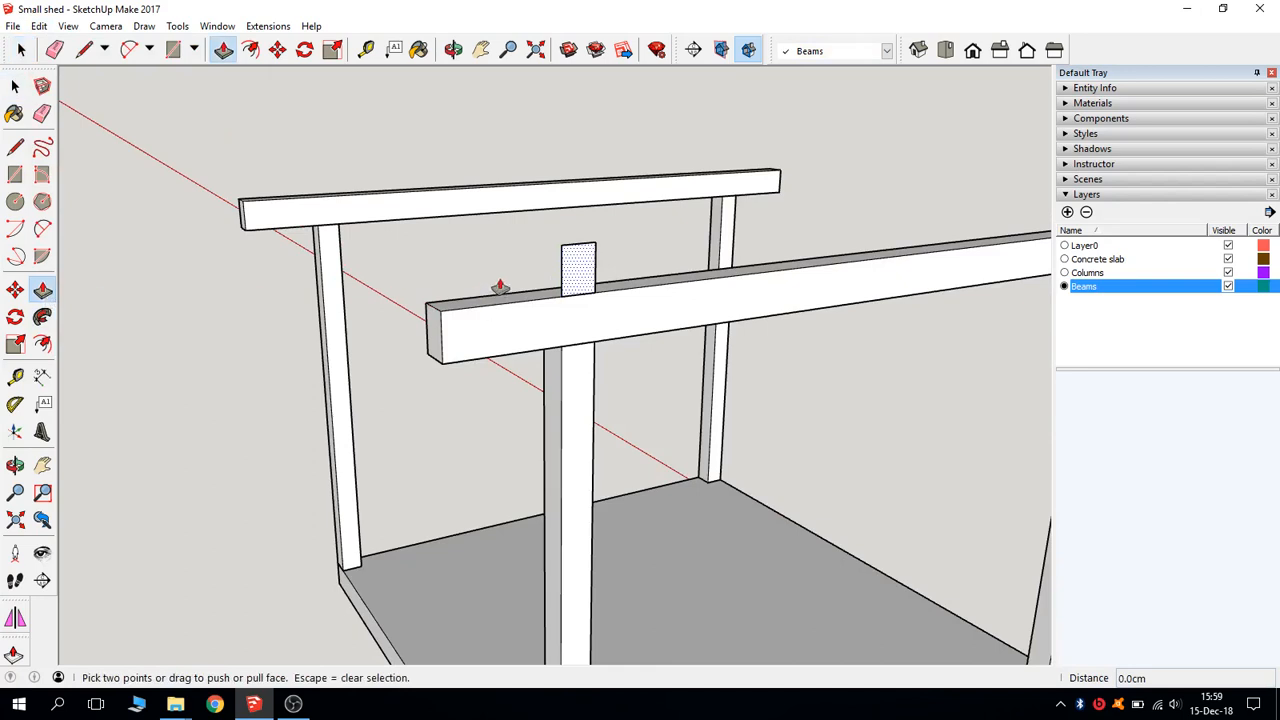
click(574, 271)
click(321, 209)
middle_drag(321, 209, 678, 274)
click(188, 272)
middle_drag(188, 272, 557, 229)
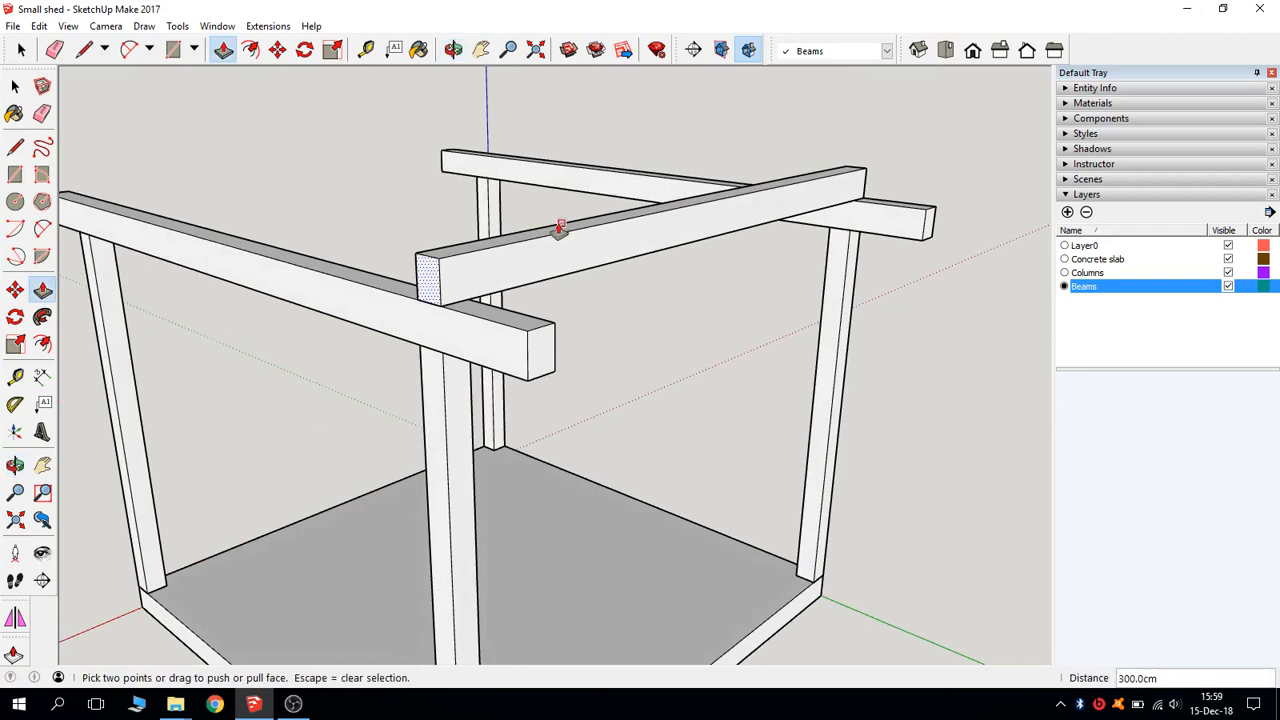
- Extend the tie beam's far end face outward beyond the outer side of the first beam
click(425, 282)
middle_drag(350, 305, 229, 289)
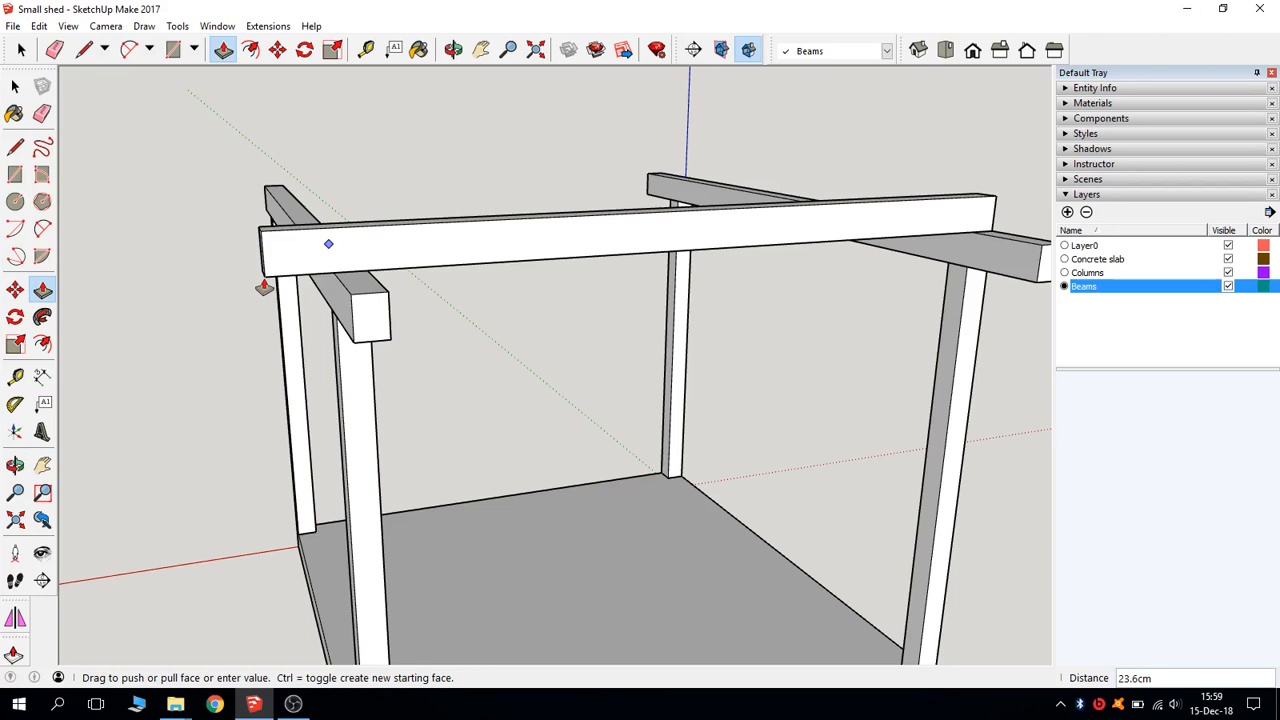
key(Return)
- Extend the tie beam's other end face outward by 25 cm beyond the copied beam
middle_drag(266, 282, 57, 347)
key(space)
click(388, 336)
click(42, 290)
click(387, 336)
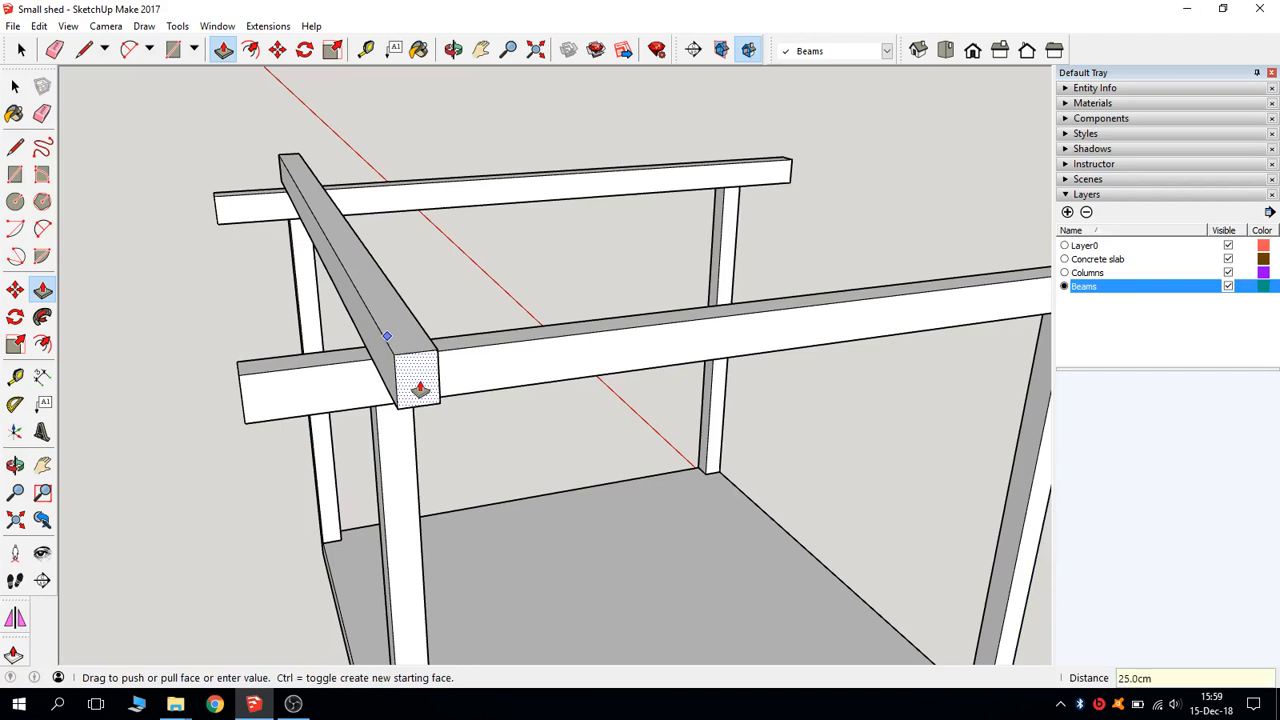
text(25)
key(Return)
key(space)
- Make the whole tie beam a component named "Tie beam 12x16"
middle_drag(423, 386, 520, 305)
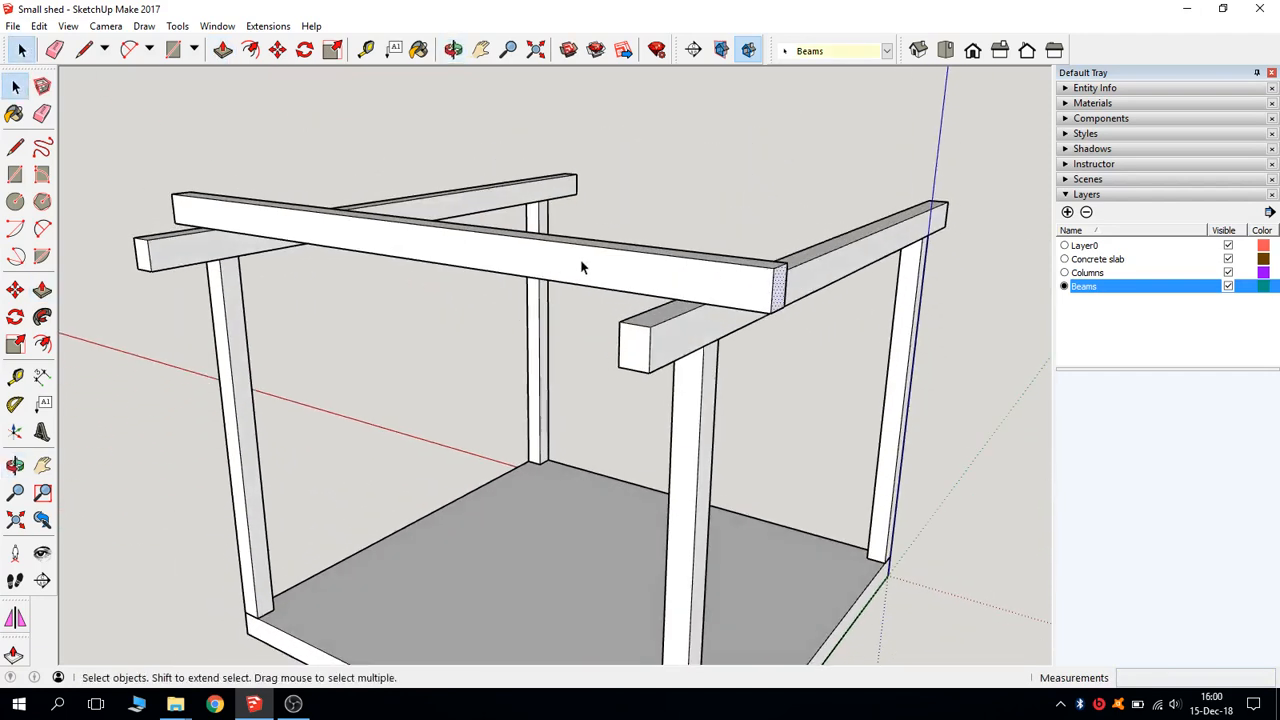
triple_click(583, 268)
right_click(581, 264)
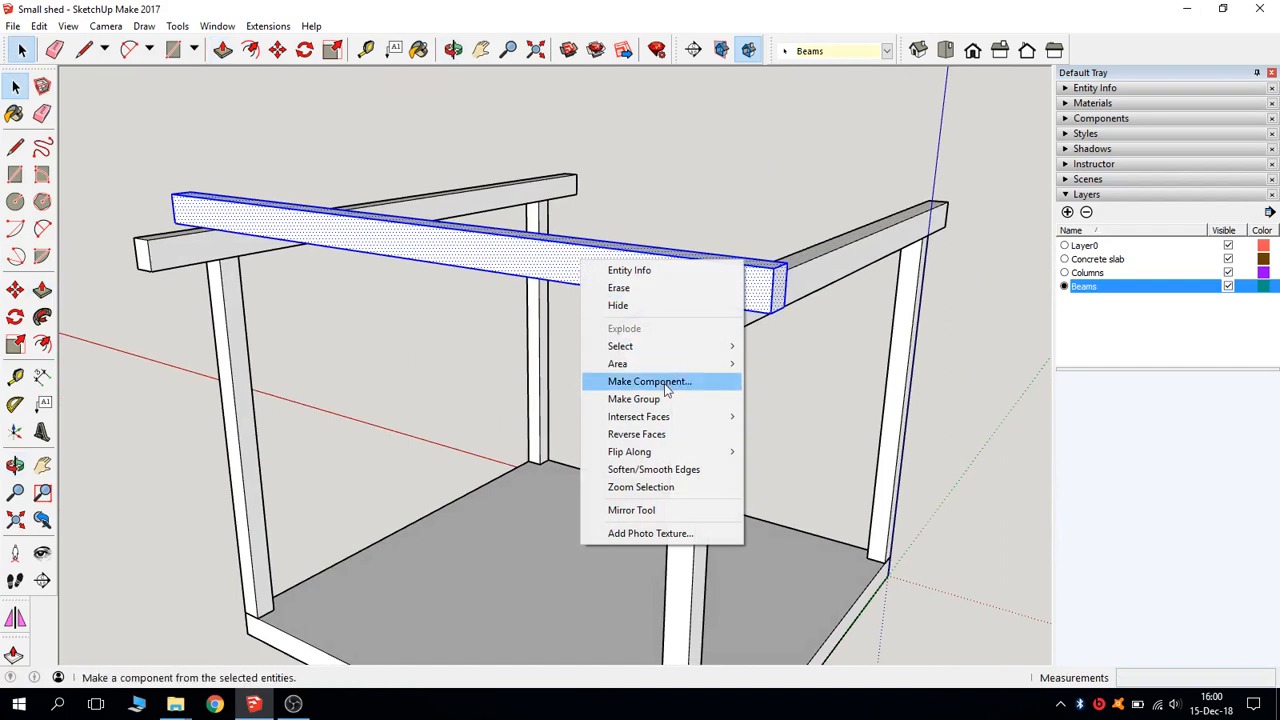
click(649, 381)
text(Tie beam 12x16)
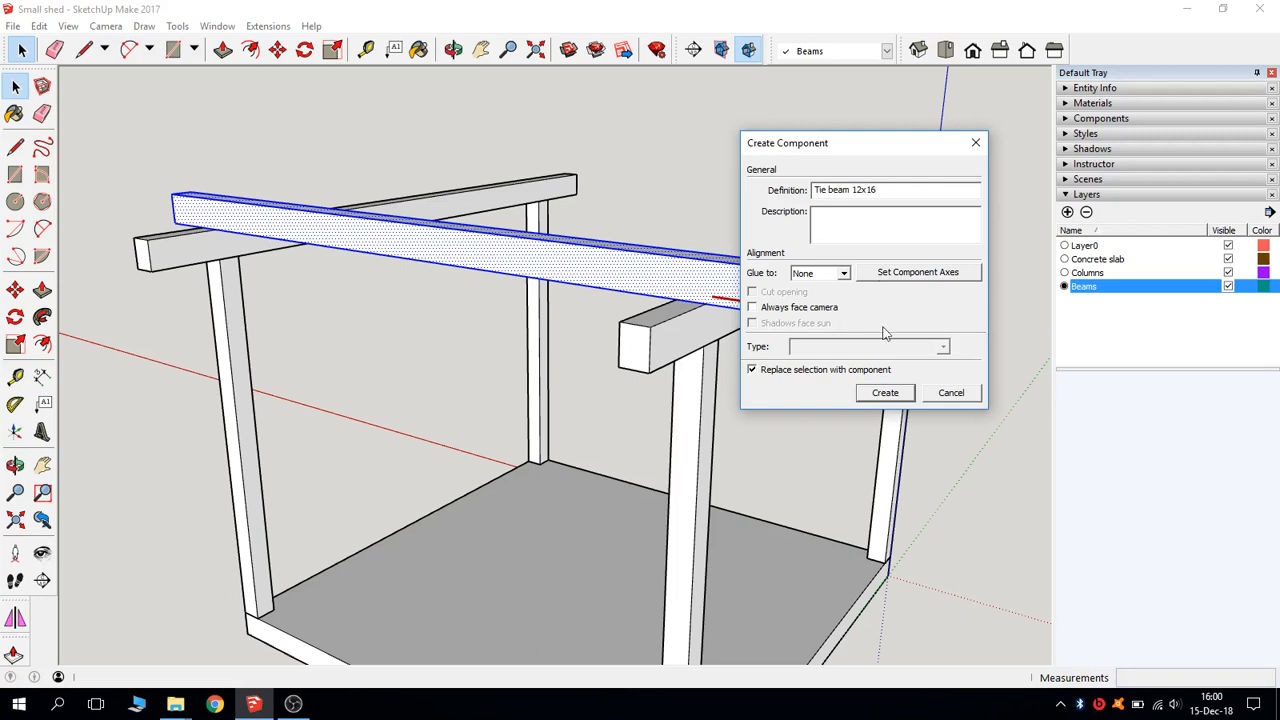
click(884, 393)
- Move the tie beam component 6 cm straight down so it sinks into the two beams beneath it
middle_drag(669, 270, 615, 187)
click(15, 290)
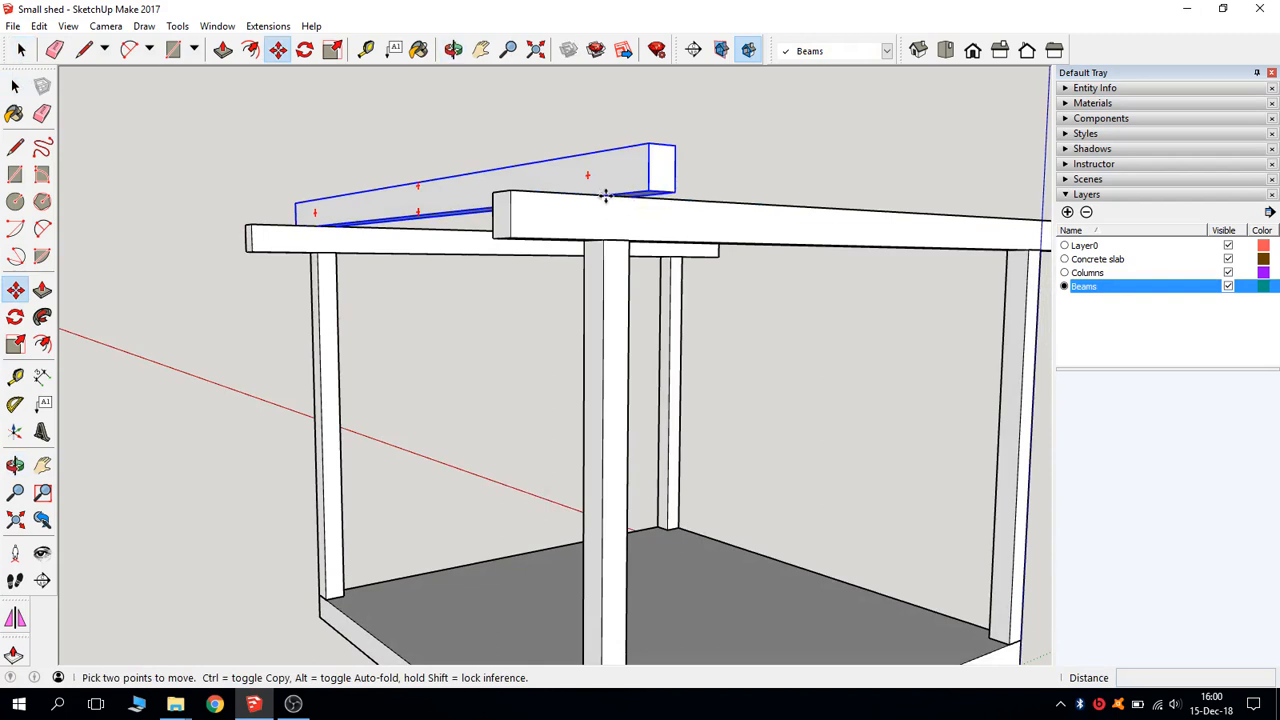
click(606, 203)
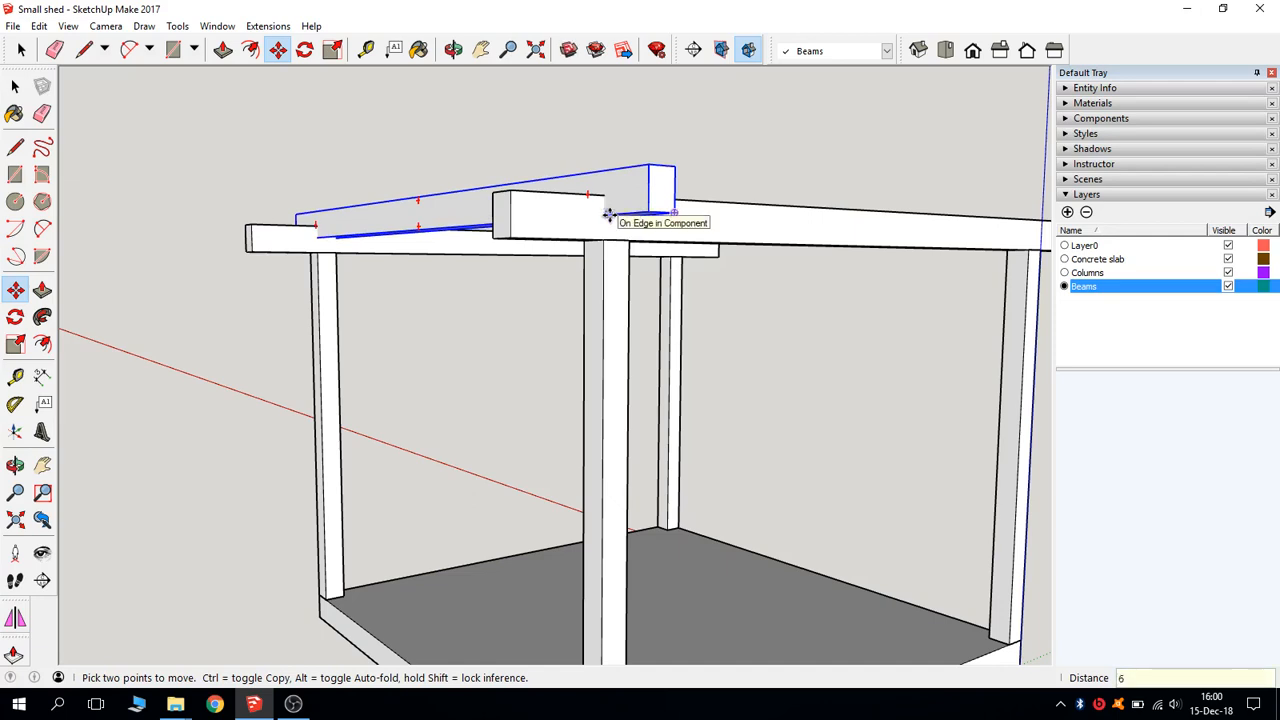
key(Return)
key(space)
middle_drag(616, 187, 716, 236)
click(697, 186)
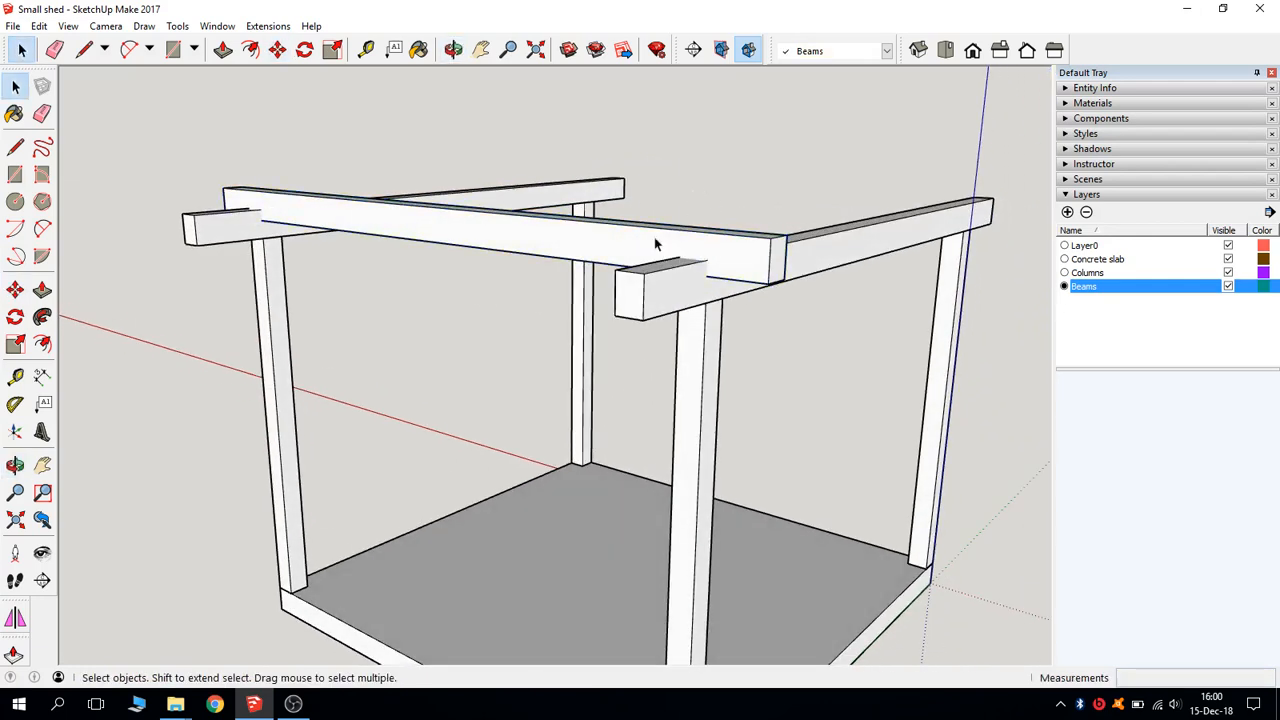
- Open the tie beam component for editing and intersect all its faces with the model
middle_drag(465, 251, 615, 265)
scroll(707, 256, up, 2)
middle_drag(707, 256, 717, 356)
scroll(709, 356, down, 2)
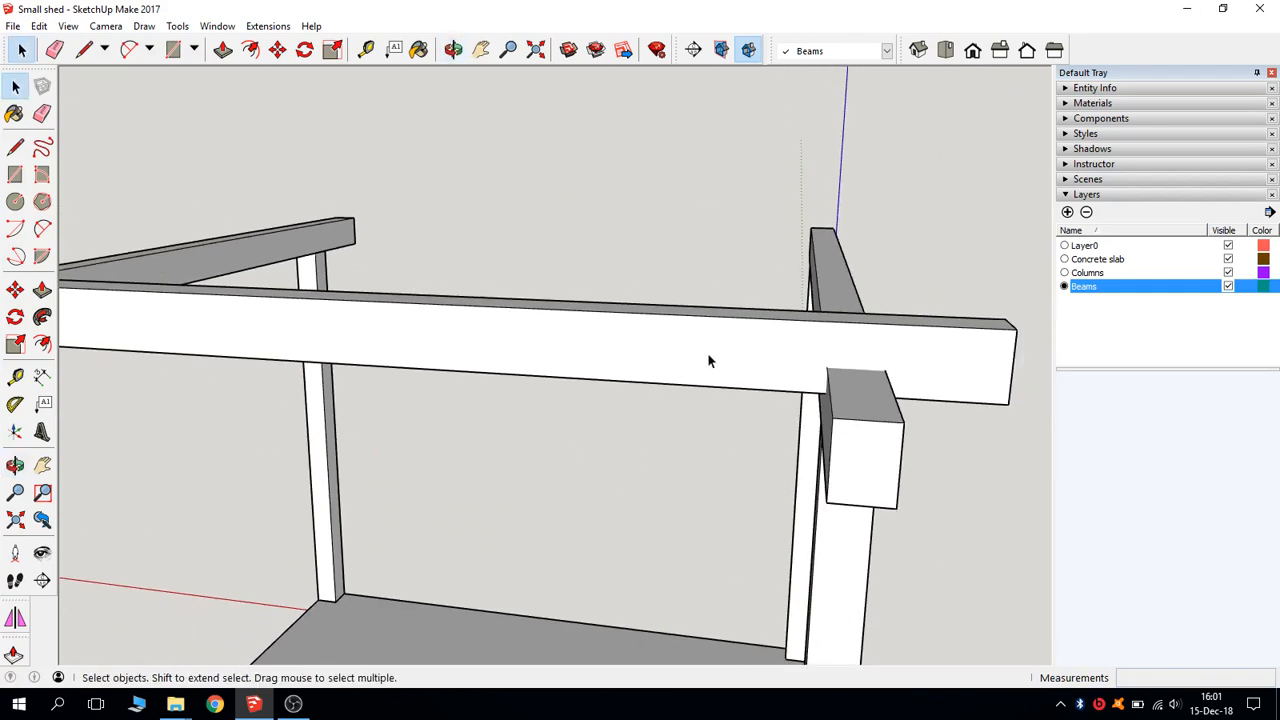
triple_click(643, 352)
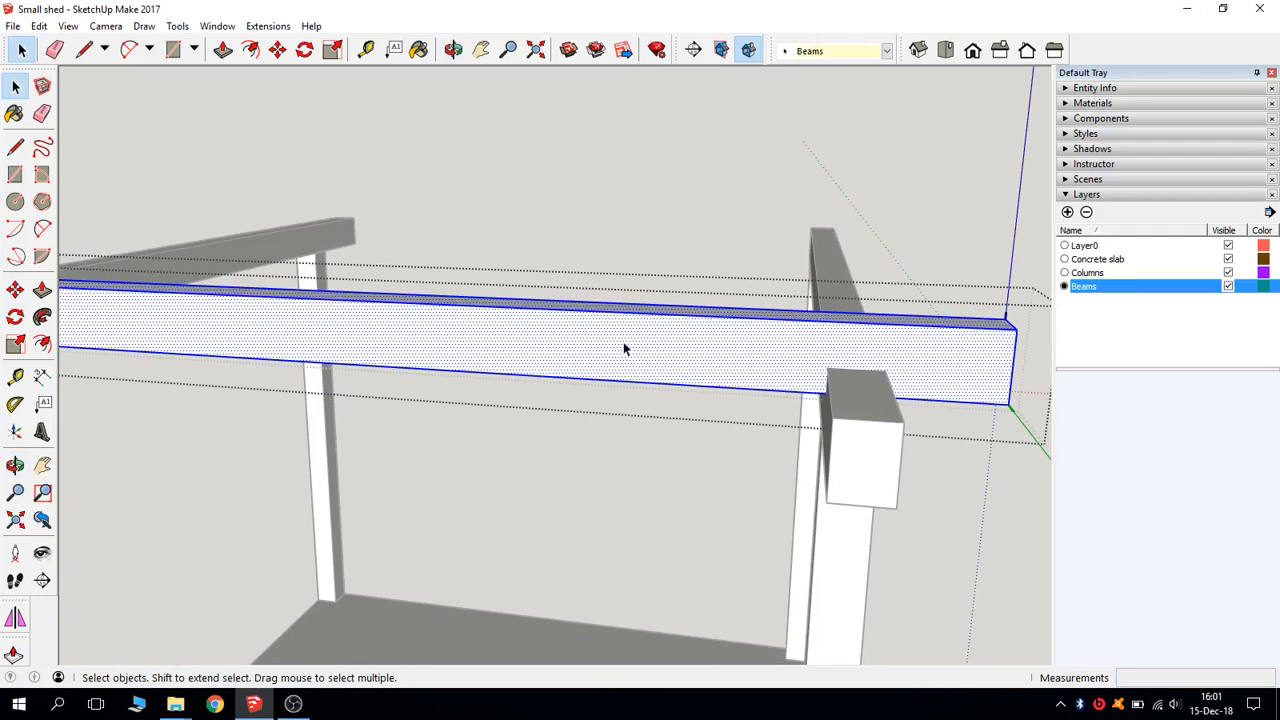
right_click(624, 348)
mouse_move(714, 505)
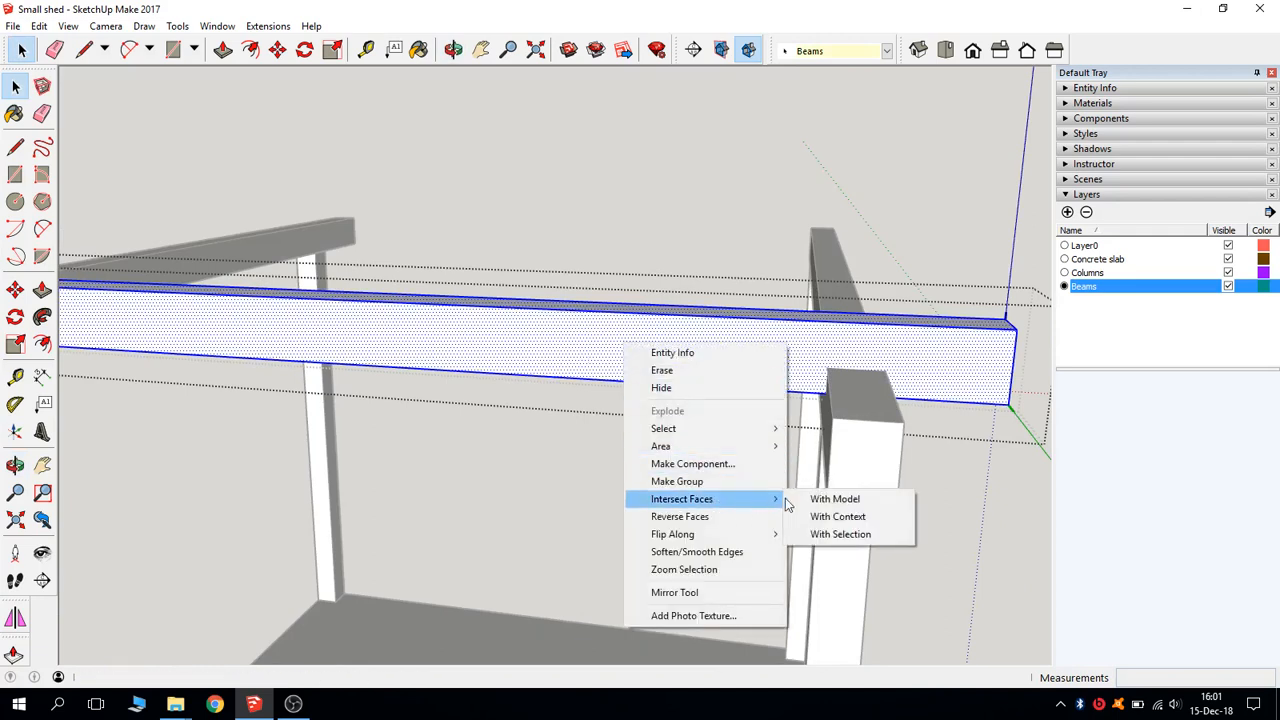
click(830, 499)
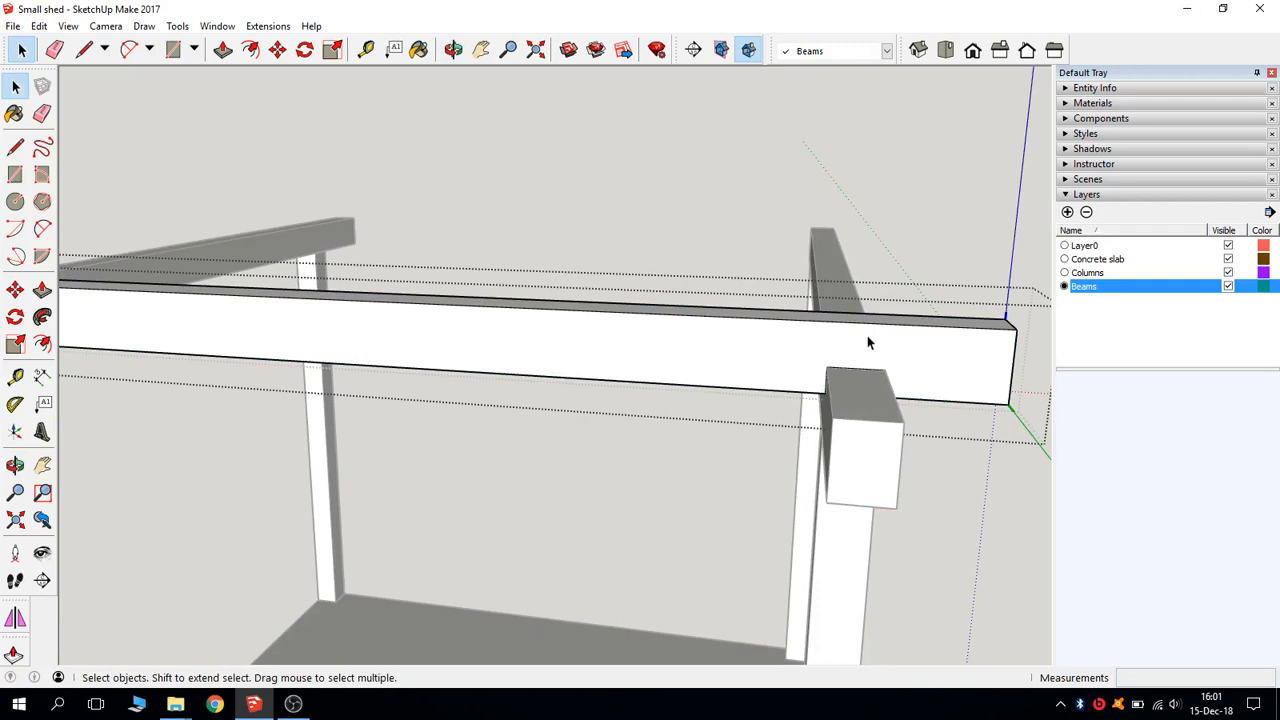
- Move the tie beam component vertically upward, clear of the supporting beams
middle_drag(683, 221, 513, 303)
click(587, 290)
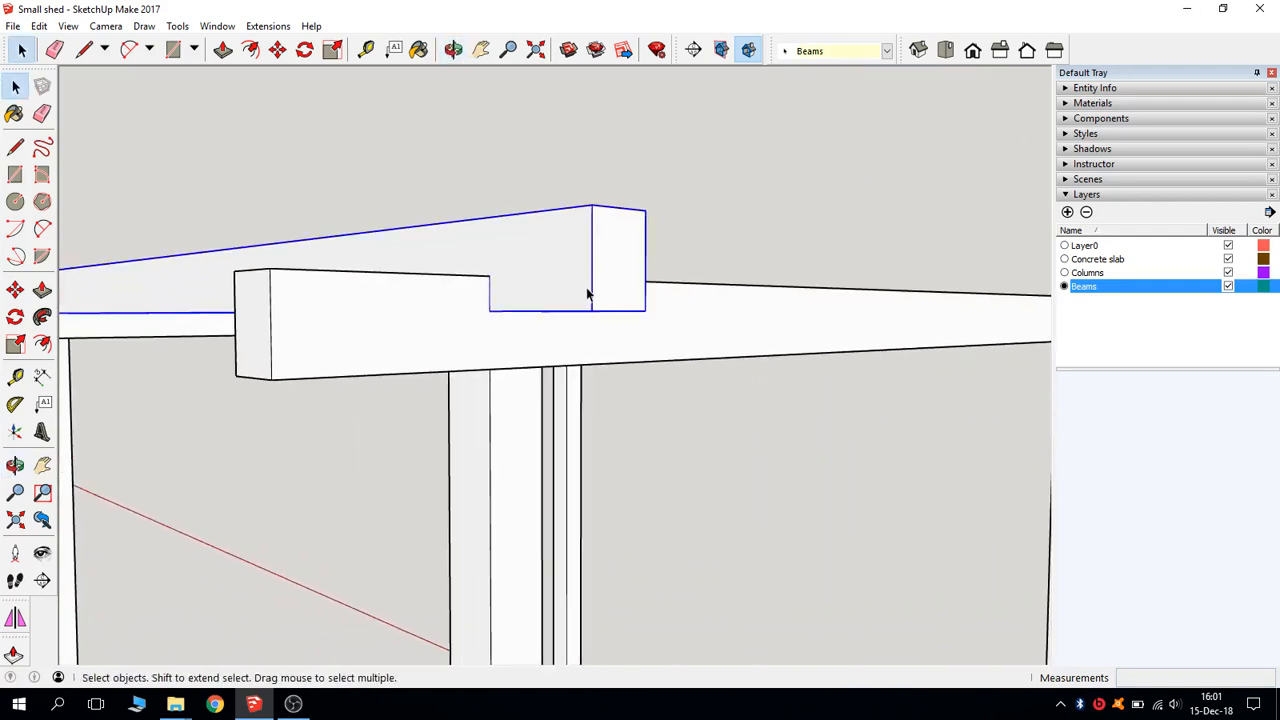
click(15, 289)
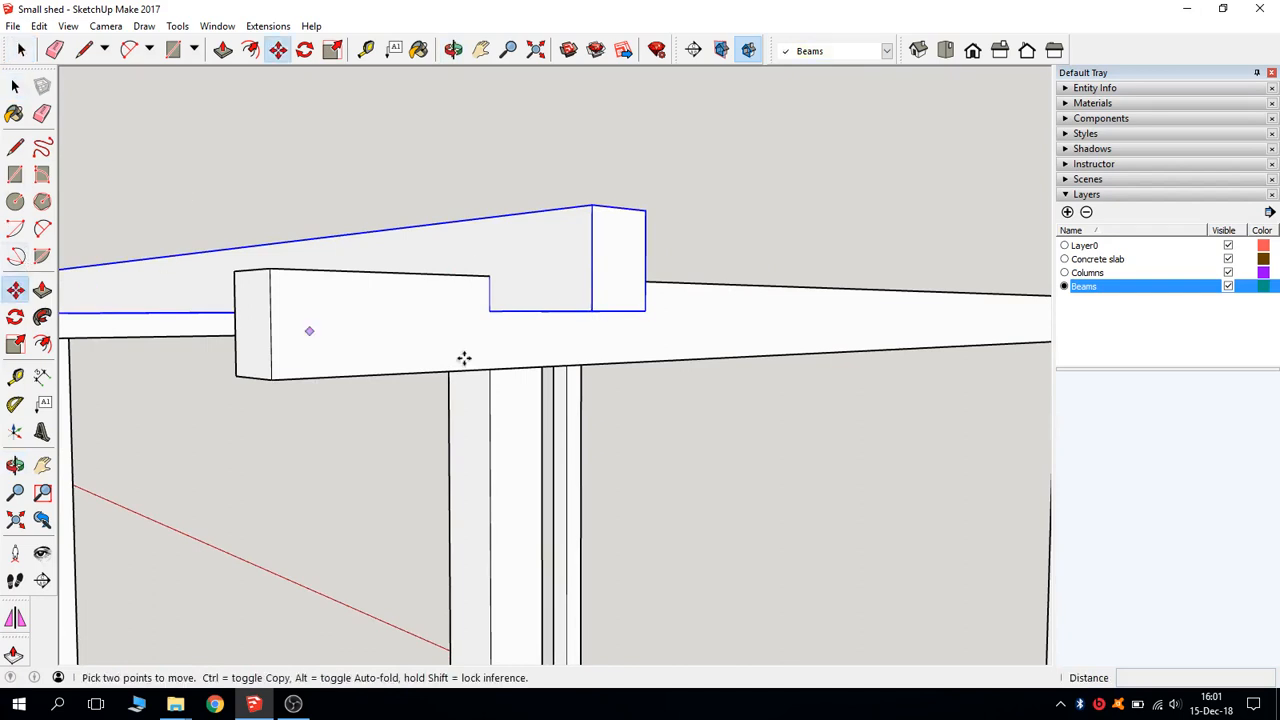
drag(594, 312, 594, 210)
middle_drag(486, 226, 640, 285)
key(space)
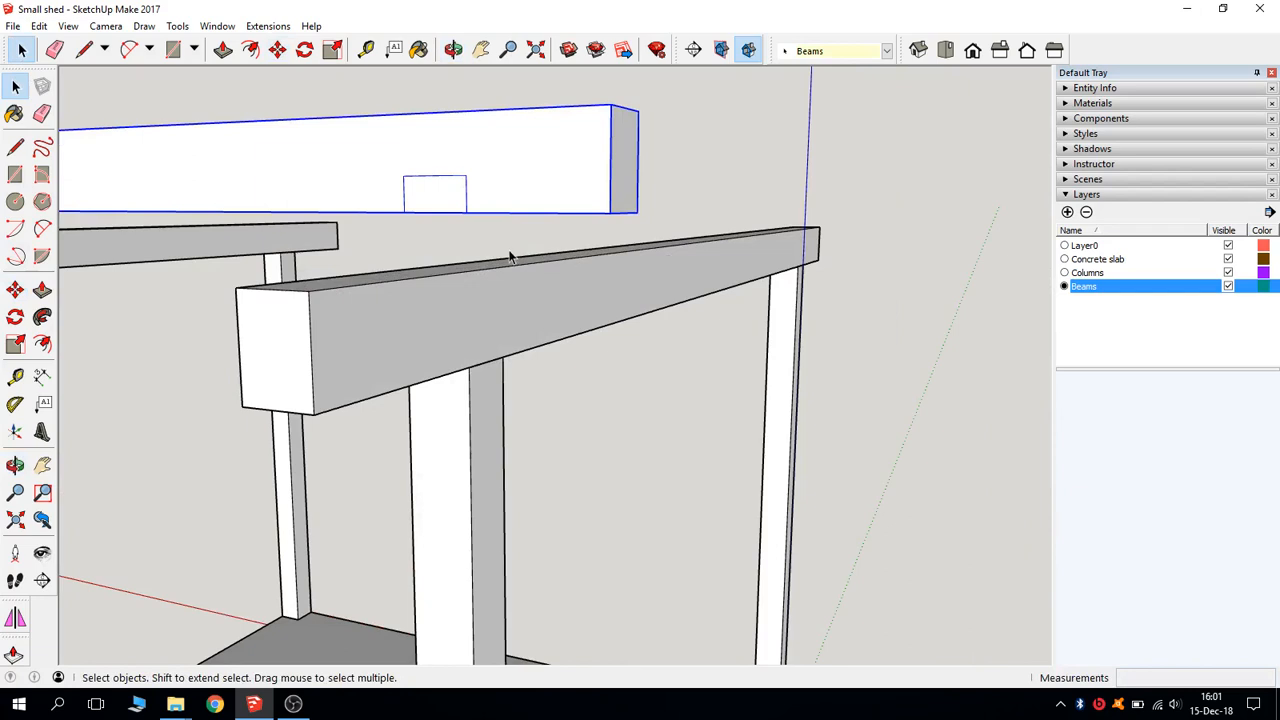
- Inside the tie beam component, Push/Pull the notch outline near one end 12 cm through the beam's full thickness
scroll(511, 257, down, 3)
middle_drag(440, 240, 761, 145)
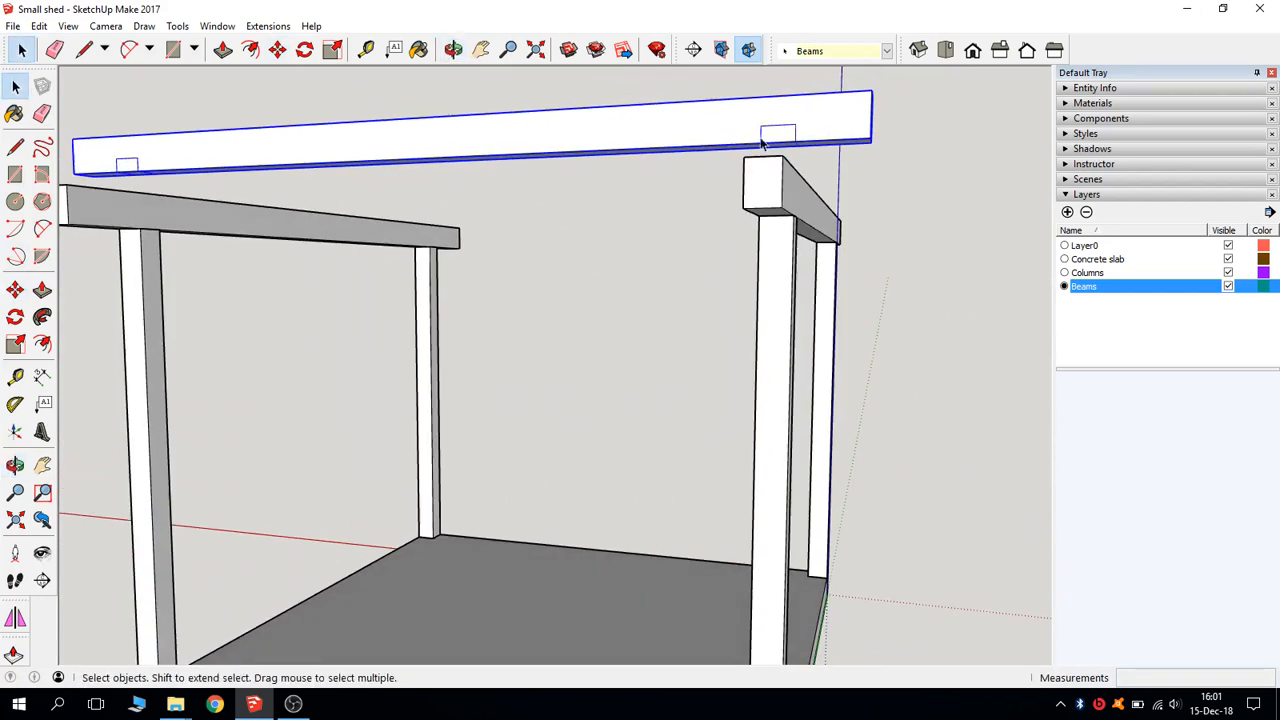
scroll(630, 260, up, 2)
scroll(746, 218, up, 2)
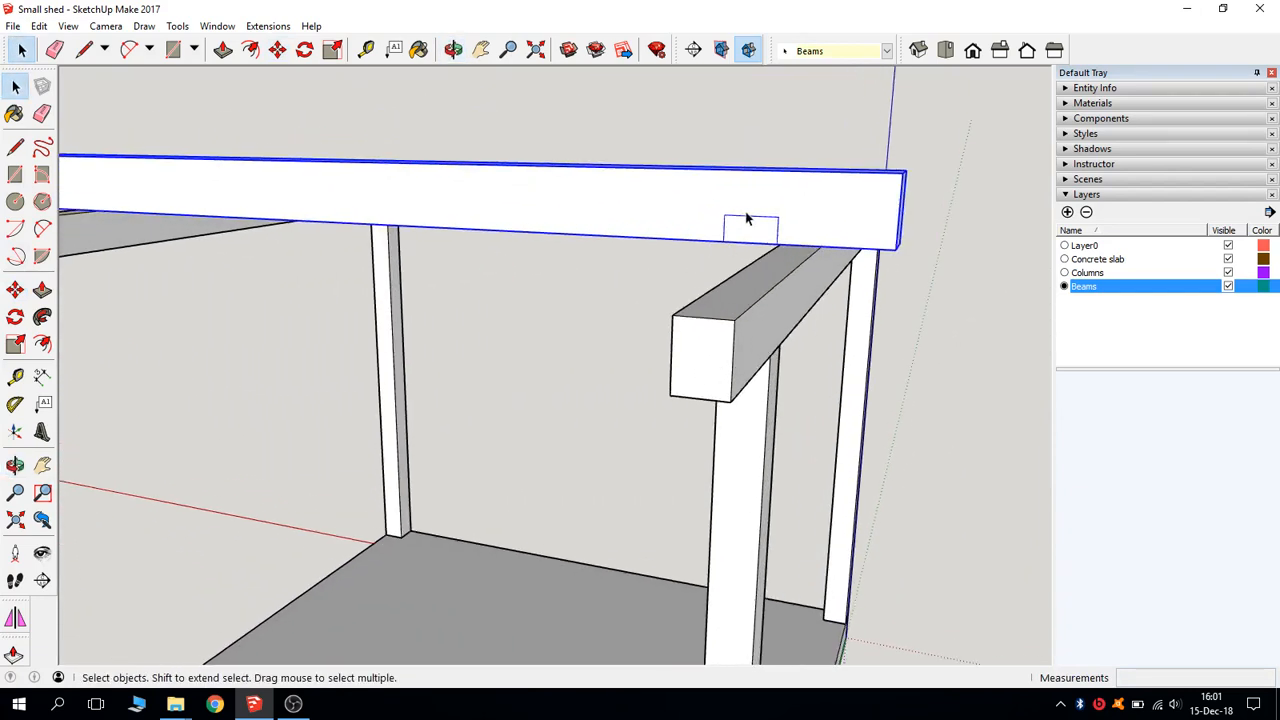
double_click(660, 224)
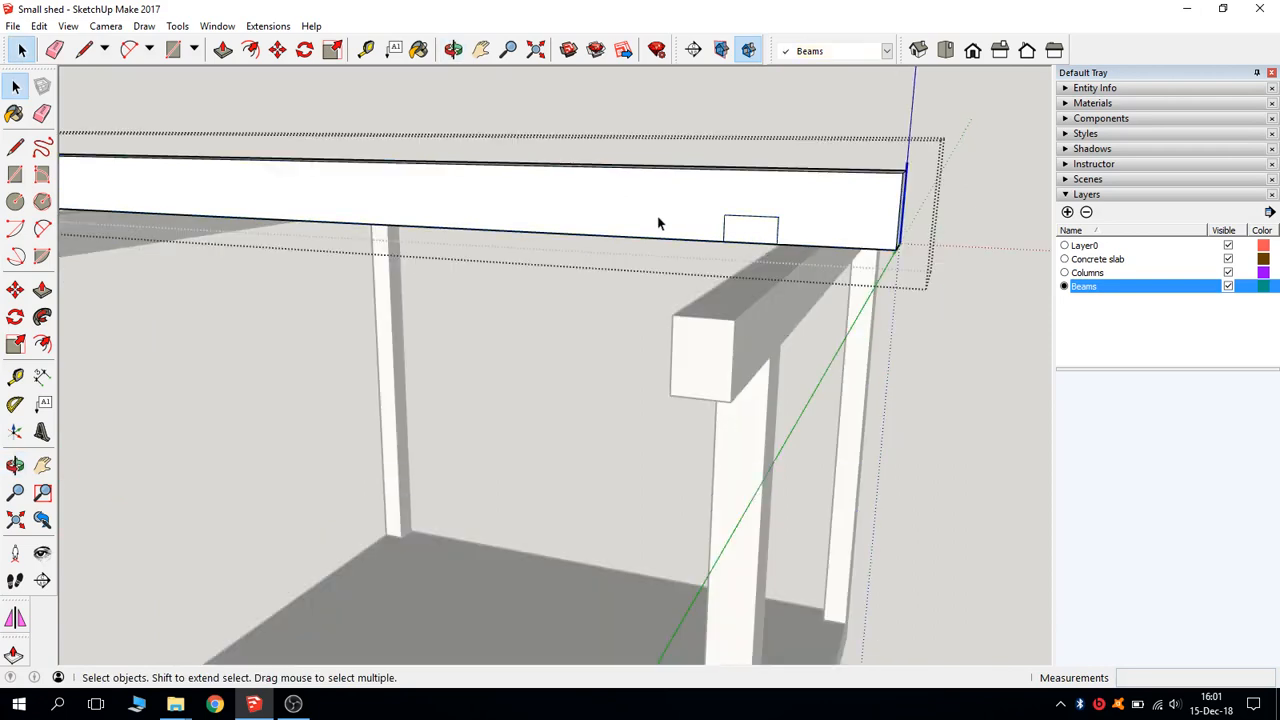
click(661, 224)
click(719, 210)
click(735, 233)
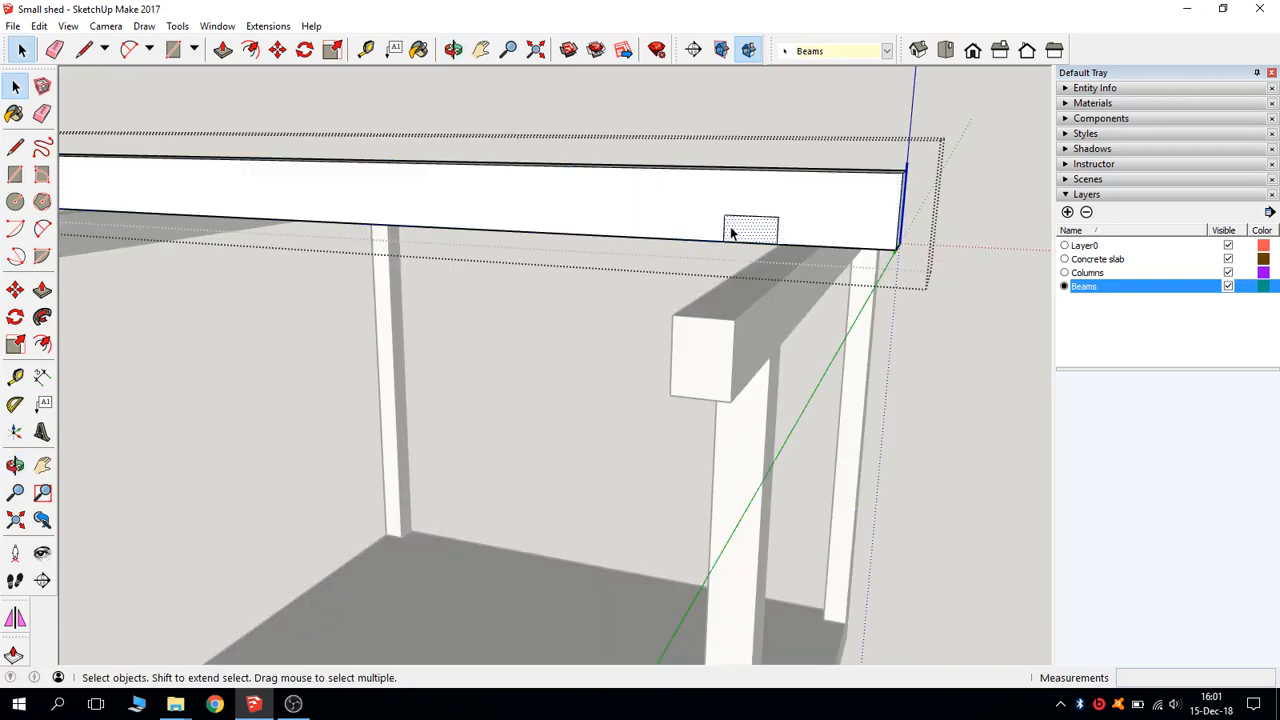
click(42, 290)
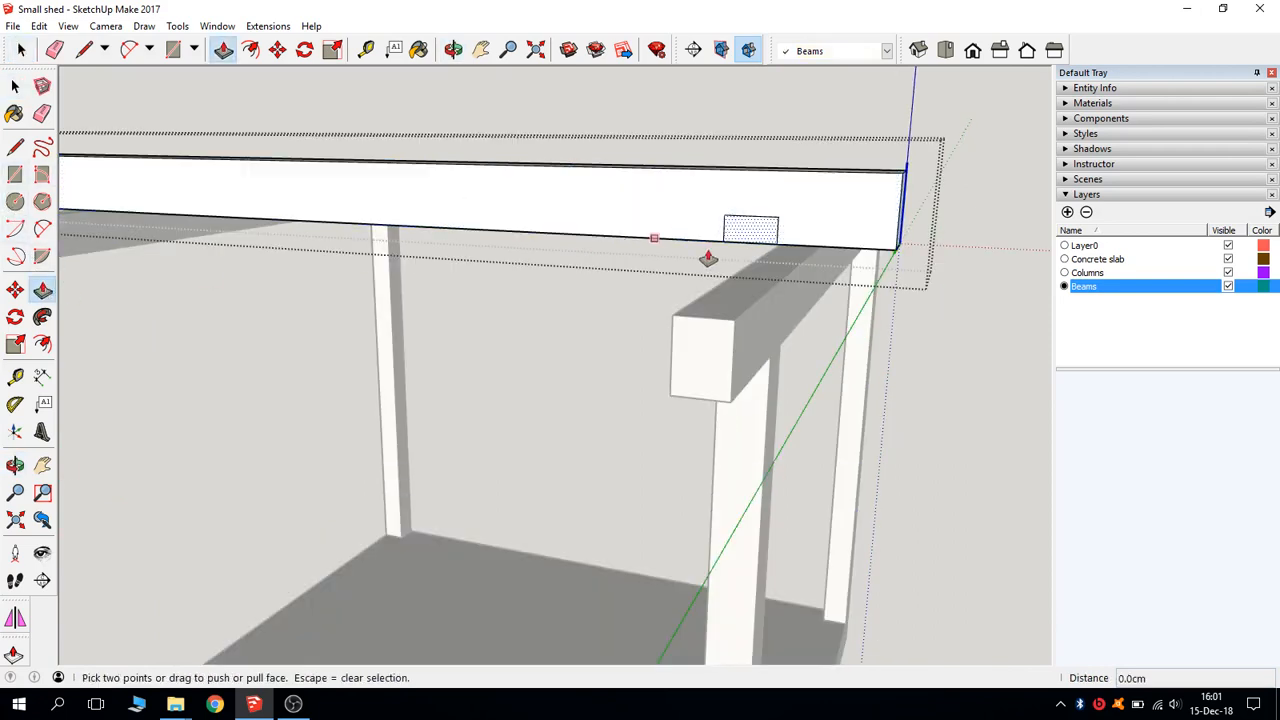
click(738, 225)
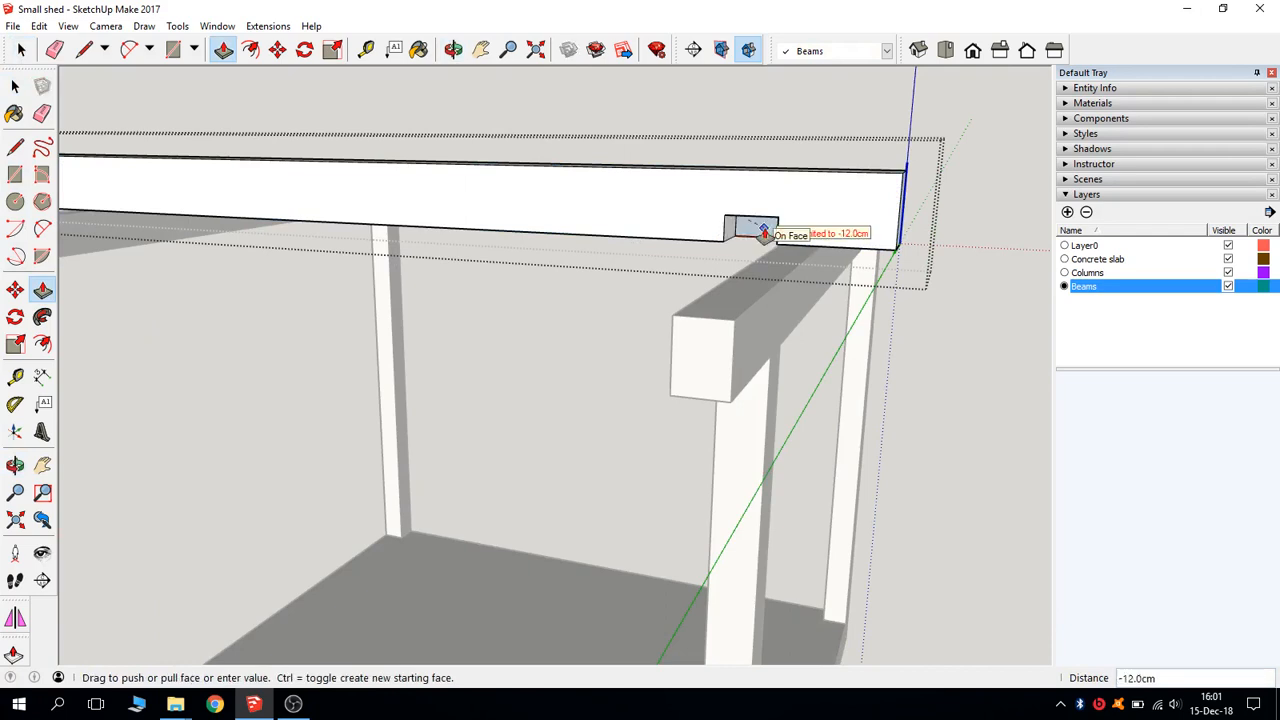
click(764, 231)
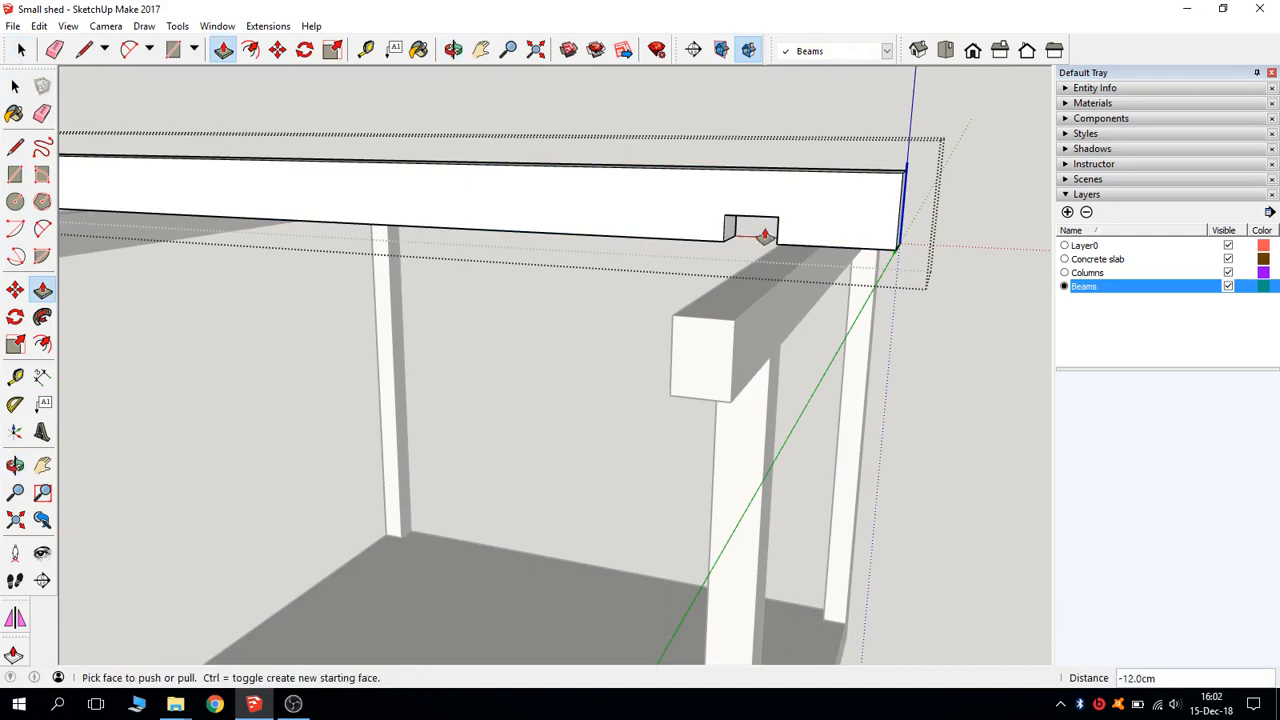
- Push/Pull the notch outline near the tie beam's other end 12 cm through its thickness
middle_drag(697, 257, 551, 280)
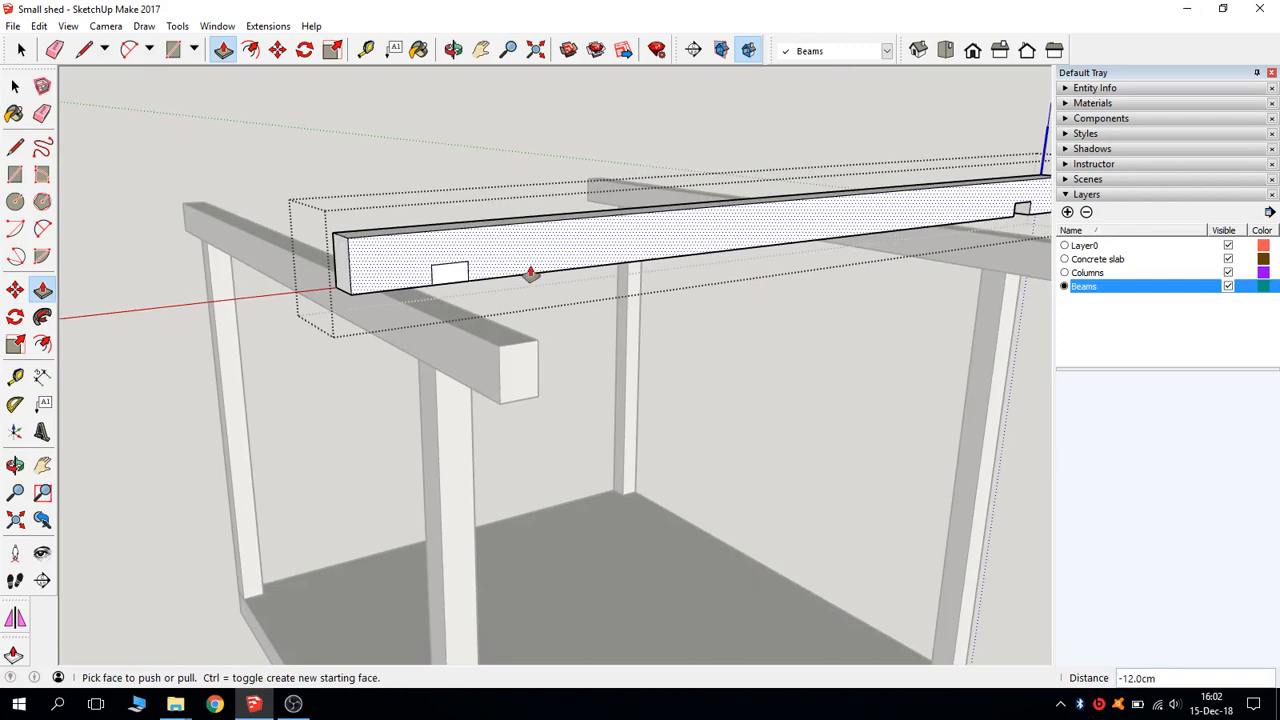
click(452, 276)
click(334, 250)
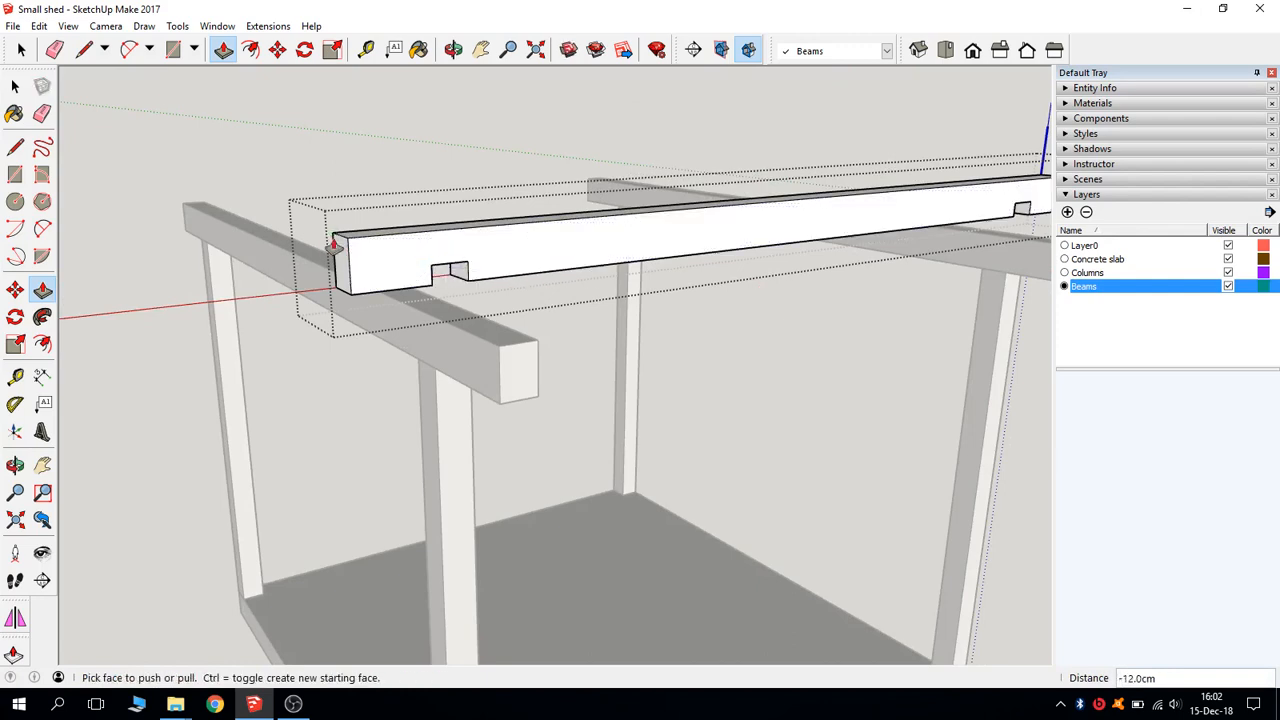
key(space)
- Move the notched tie beam down along the blue axis until its notches sit on the tops of the supporting beams
middle_drag(488, 153, 505, 255)
click(507, 258)
scroll(490, 260, up, 2)
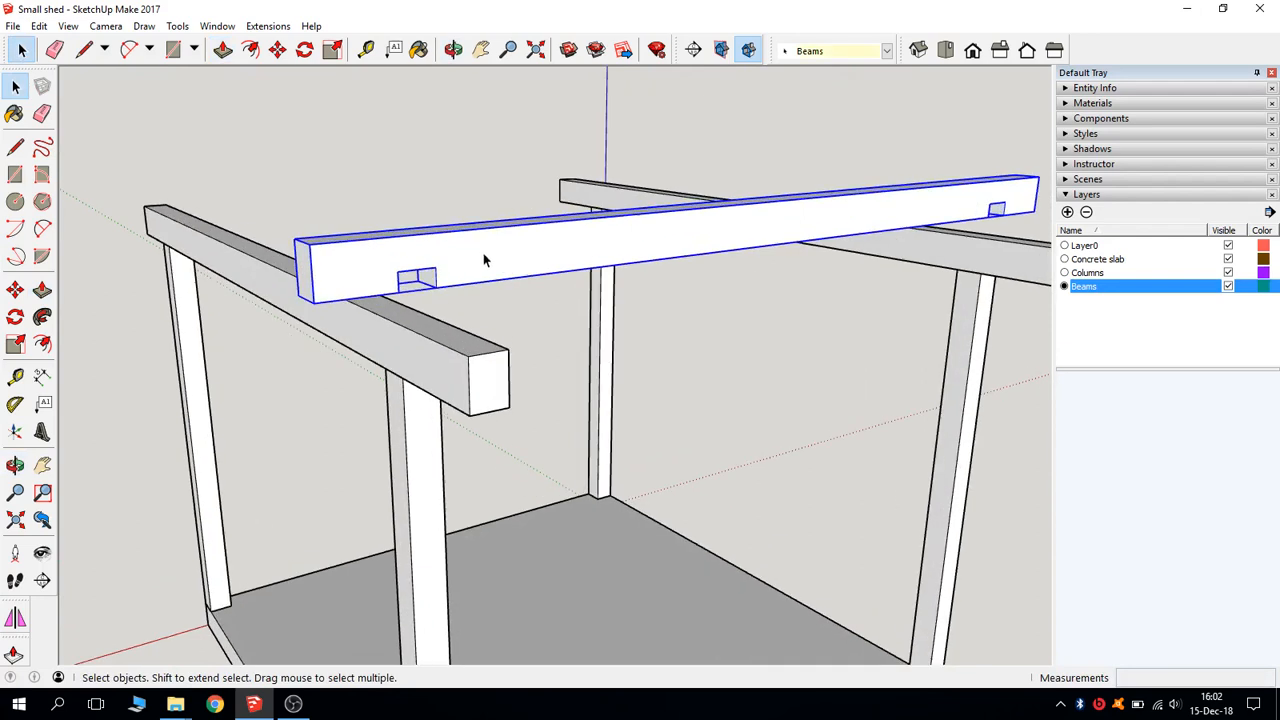
click(15, 289)
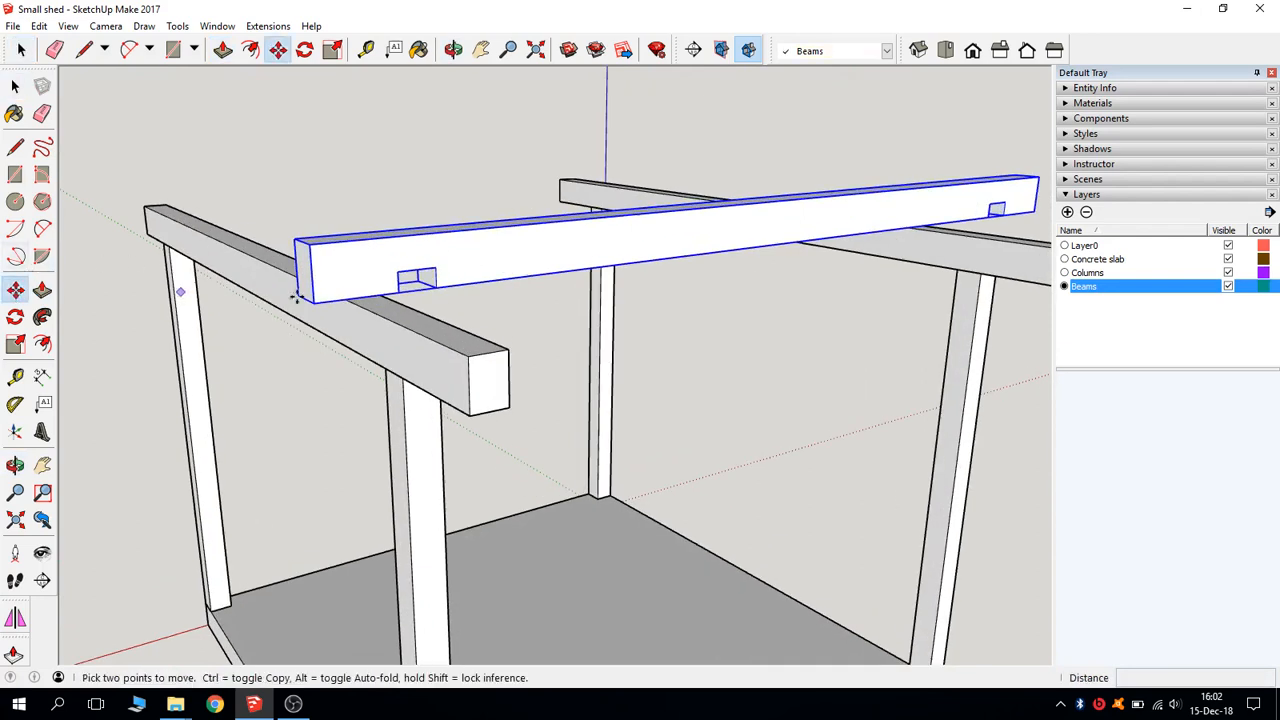
click(400, 272)
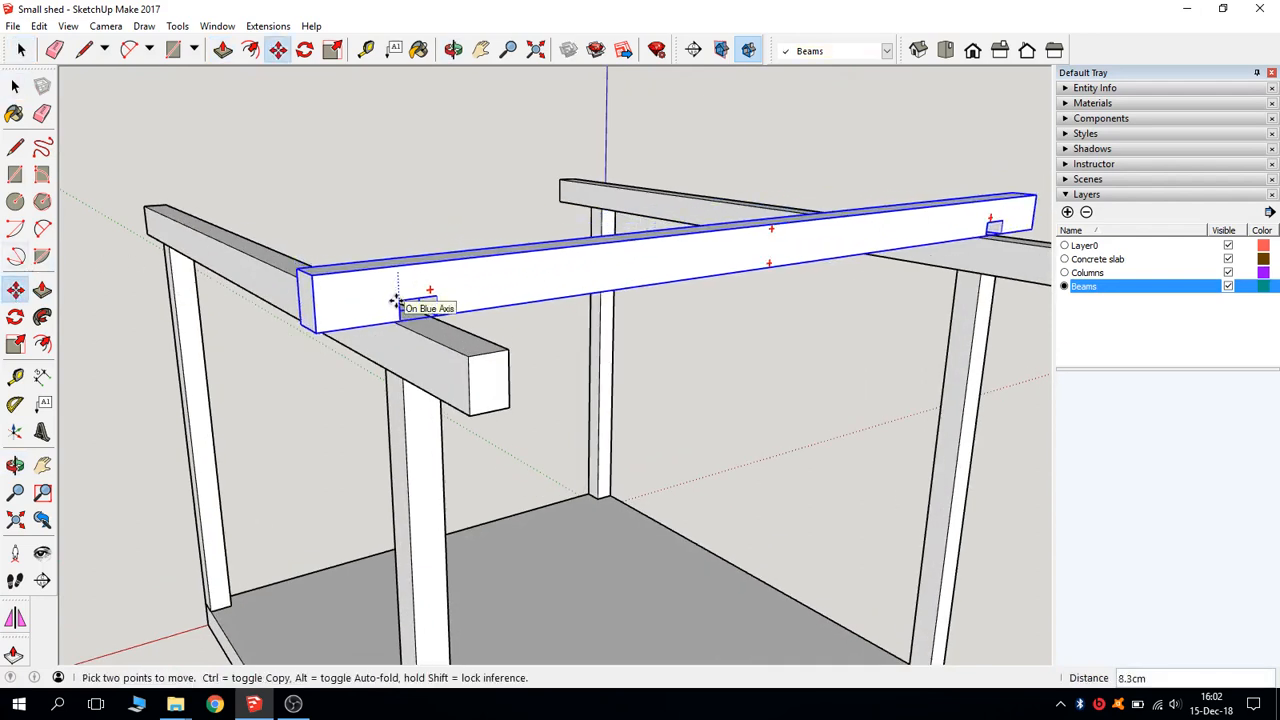
click(400, 326)
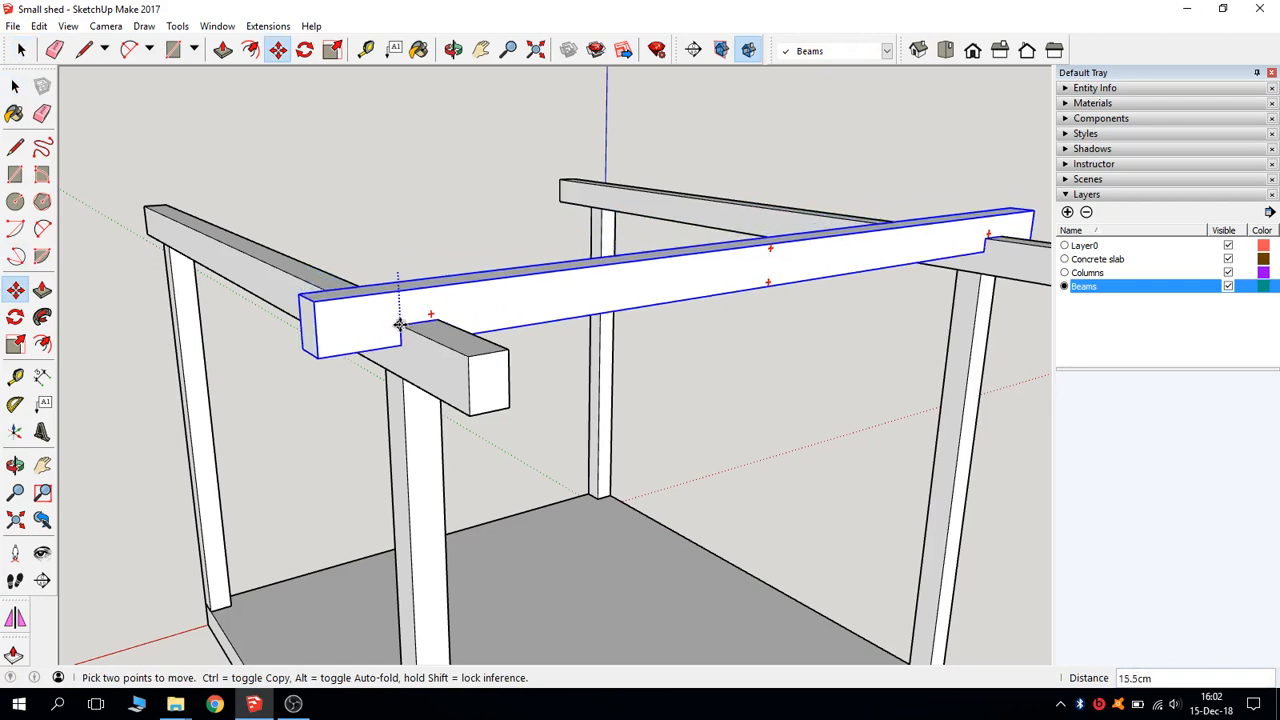
key(space)
click(419, 176)
- Copy the tie beam 288 cm along the supporting beams to above the opposite pair of columns
scroll(417, 178, down, 3)
middle_drag(417, 180, 753, 262)
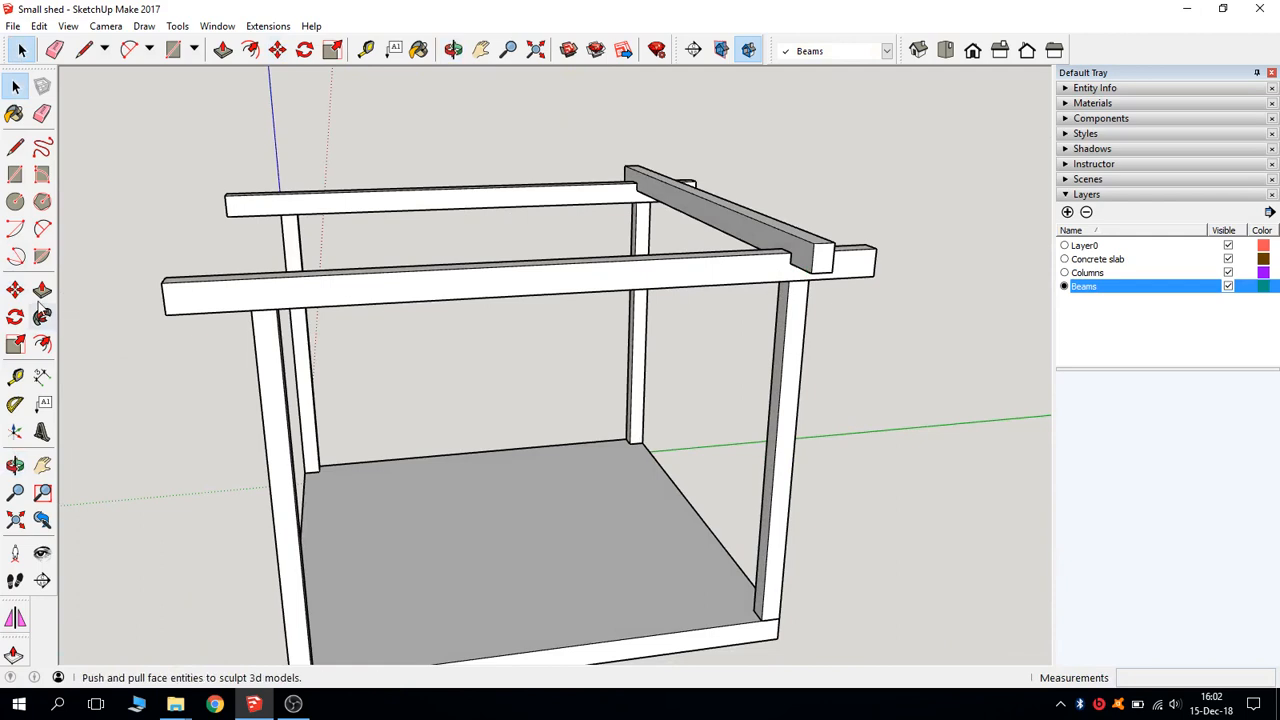
key(m)
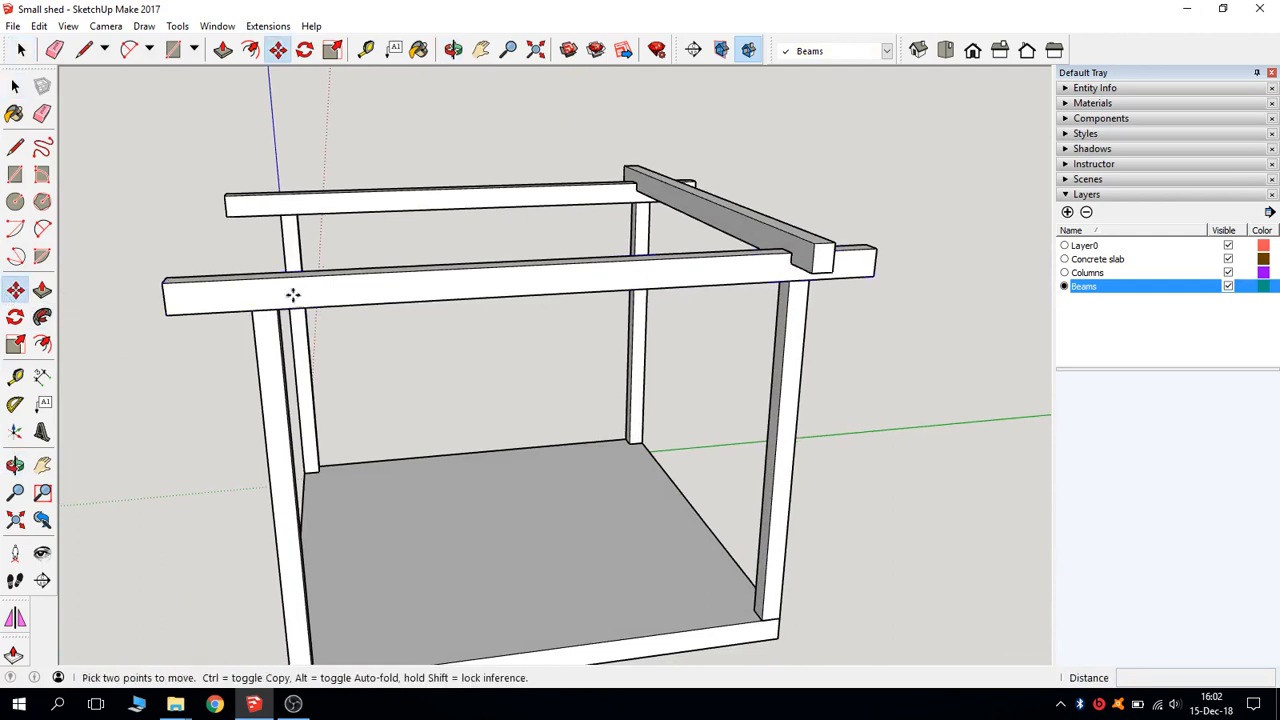
click(790, 254)
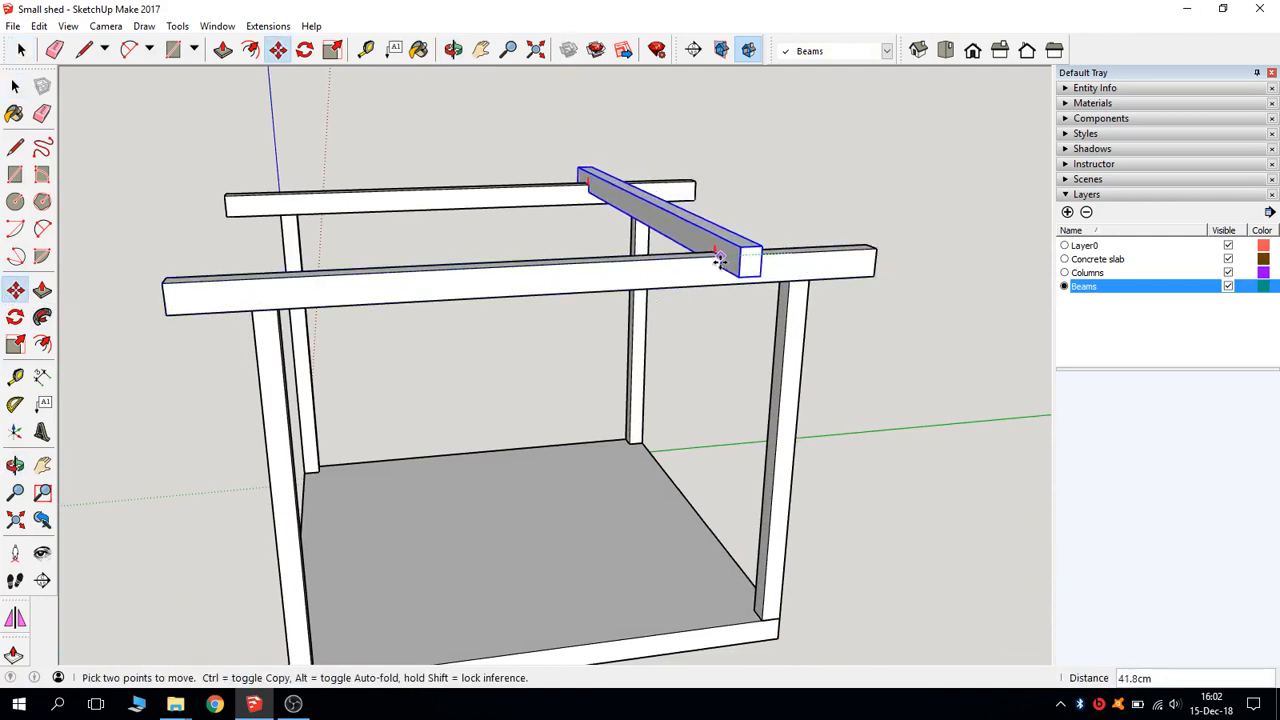
key(ctrl)
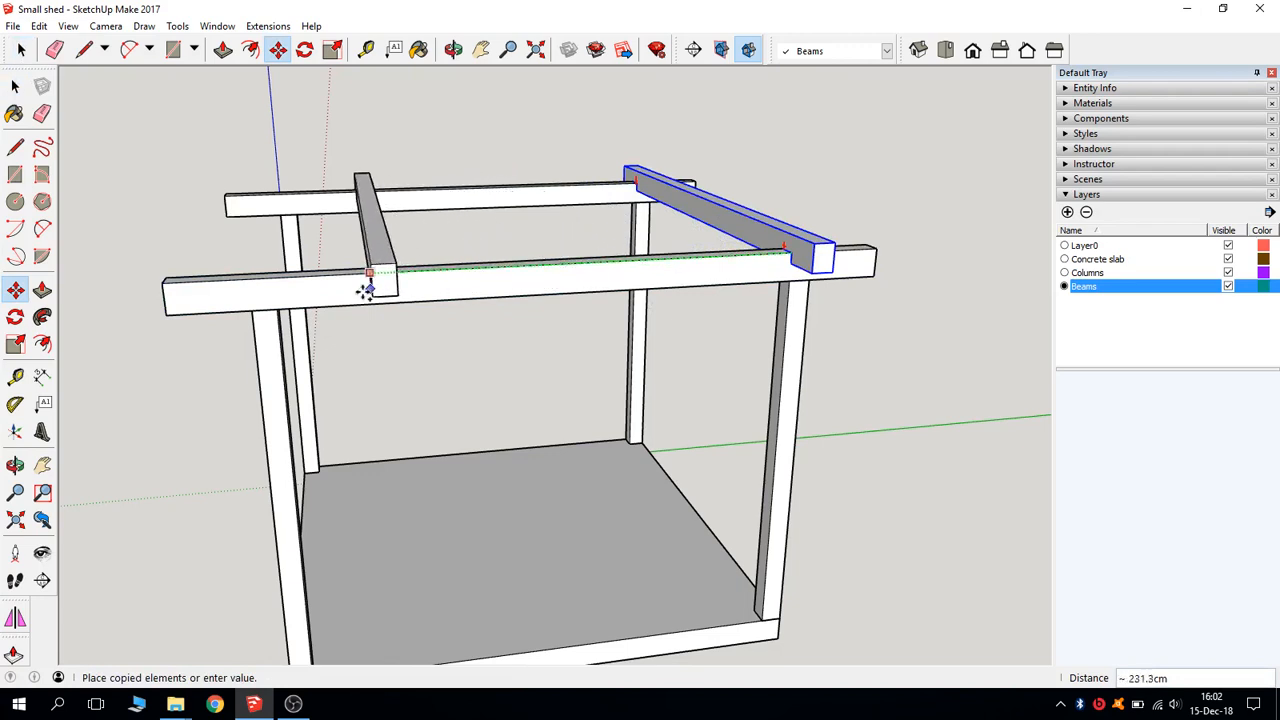
click(254, 334)
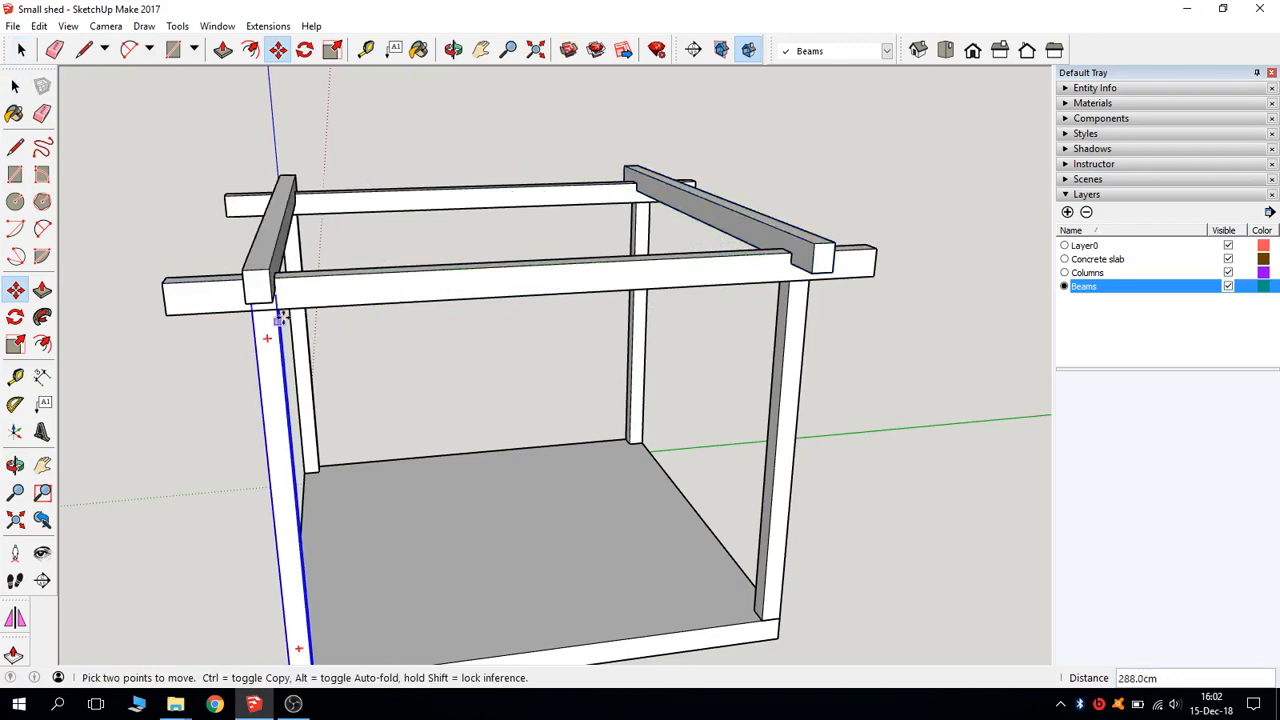
key(space)
click(378, 247)
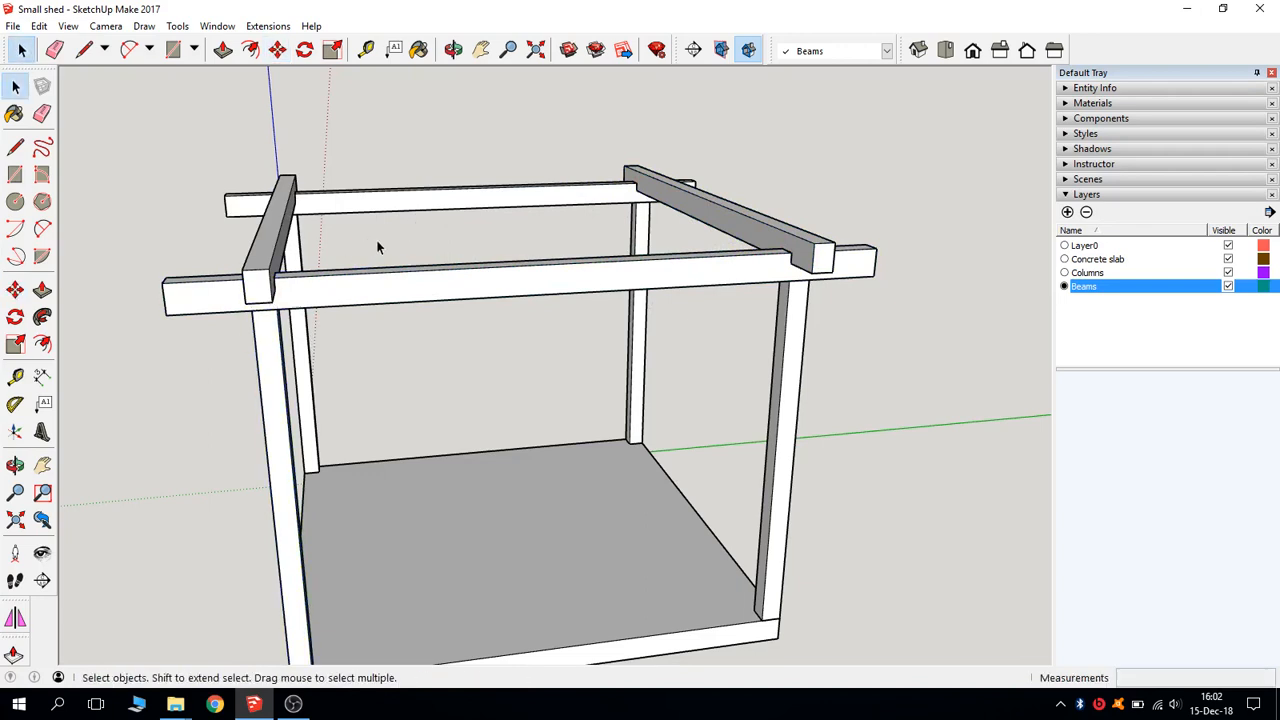